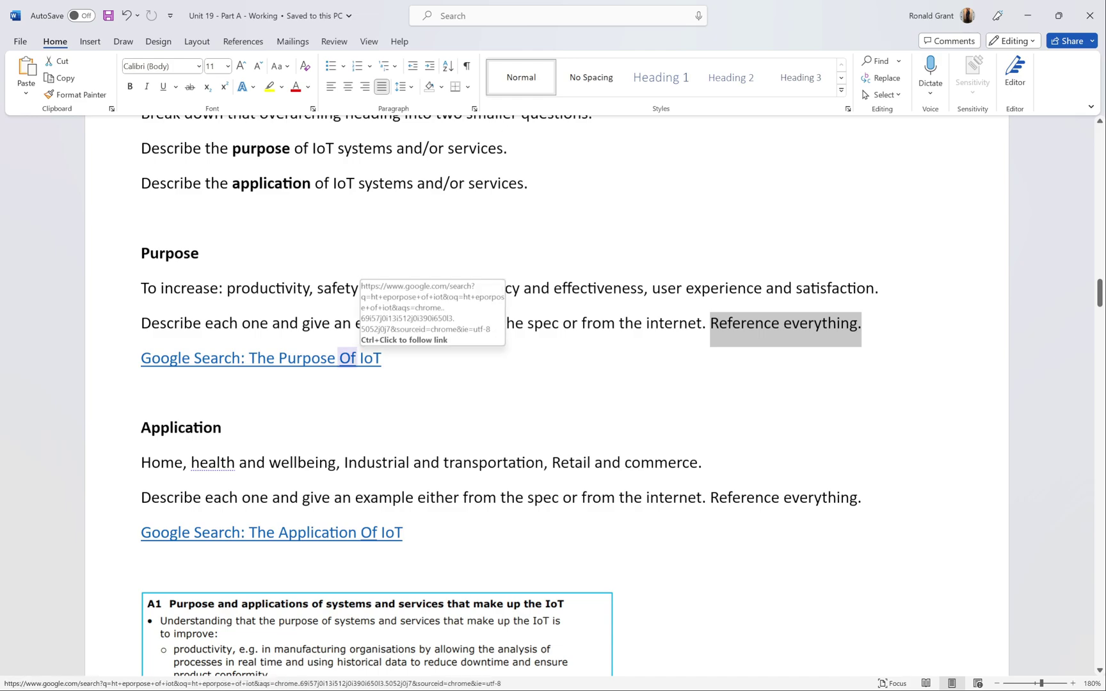
Follow the Purpose search link to Google results for 'the purpose of iot', then return to Word.
{"action": "left_click", "coordinate": [712, 346]}
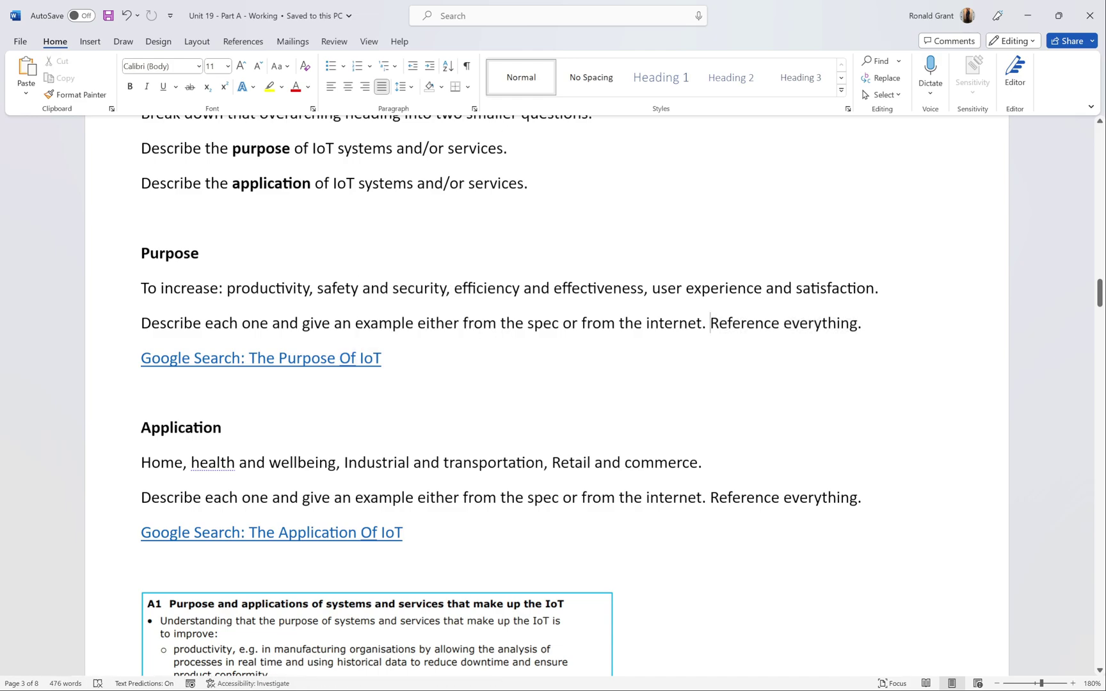
{"action": "left_click", "coordinate": [320, 358]}
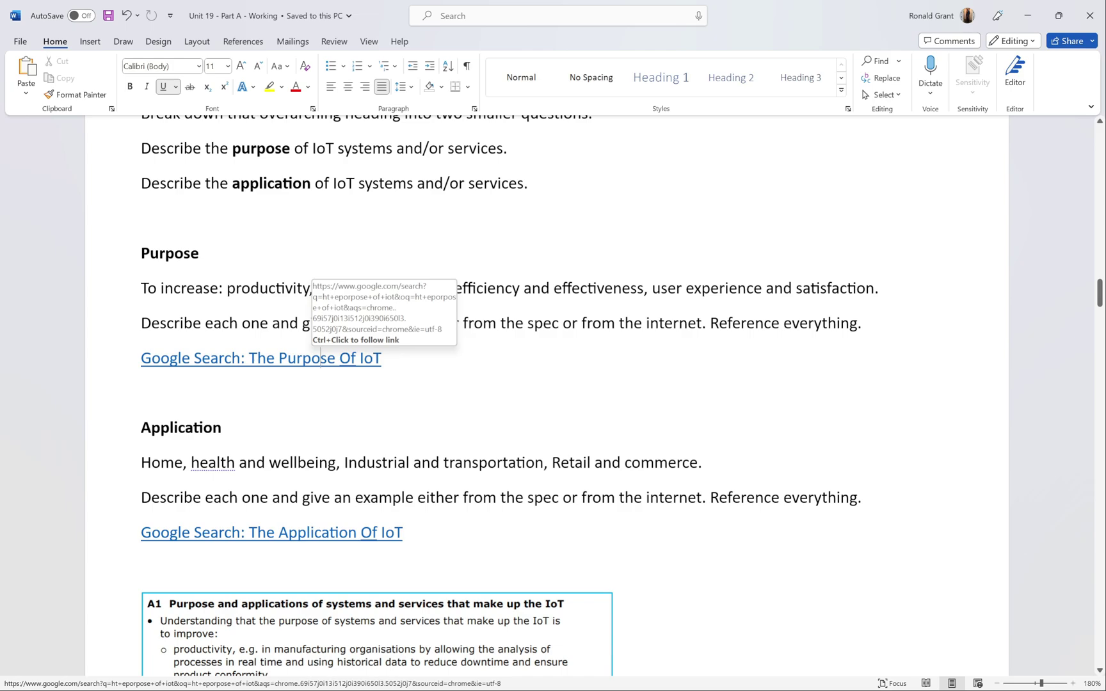
{"action": "left_click", "coordinate": [296, 363], "text": "ctrl"}
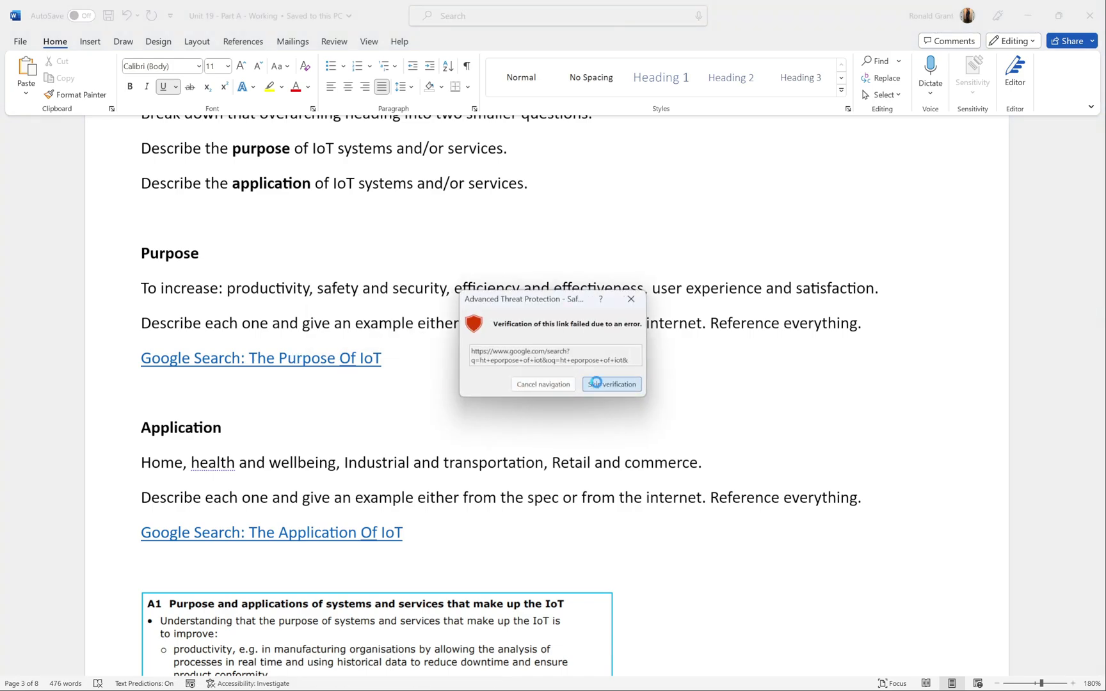
{"action": "left_click", "coordinate": [595, 383]}
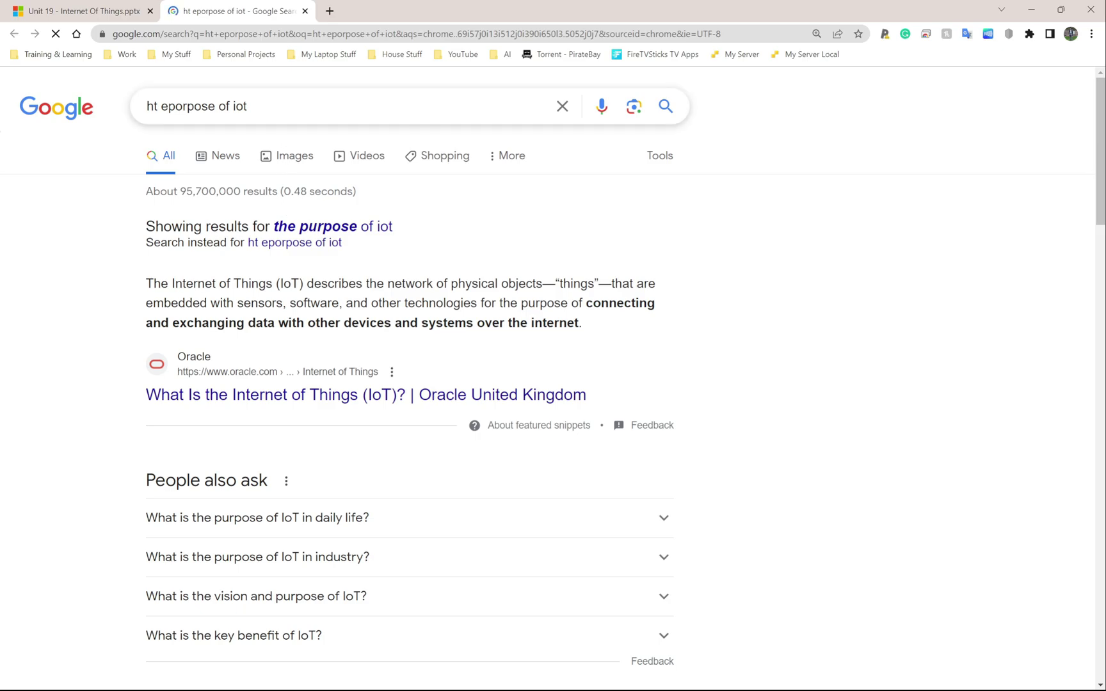
{"action": "left_click", "coordinate": [374, 227]}
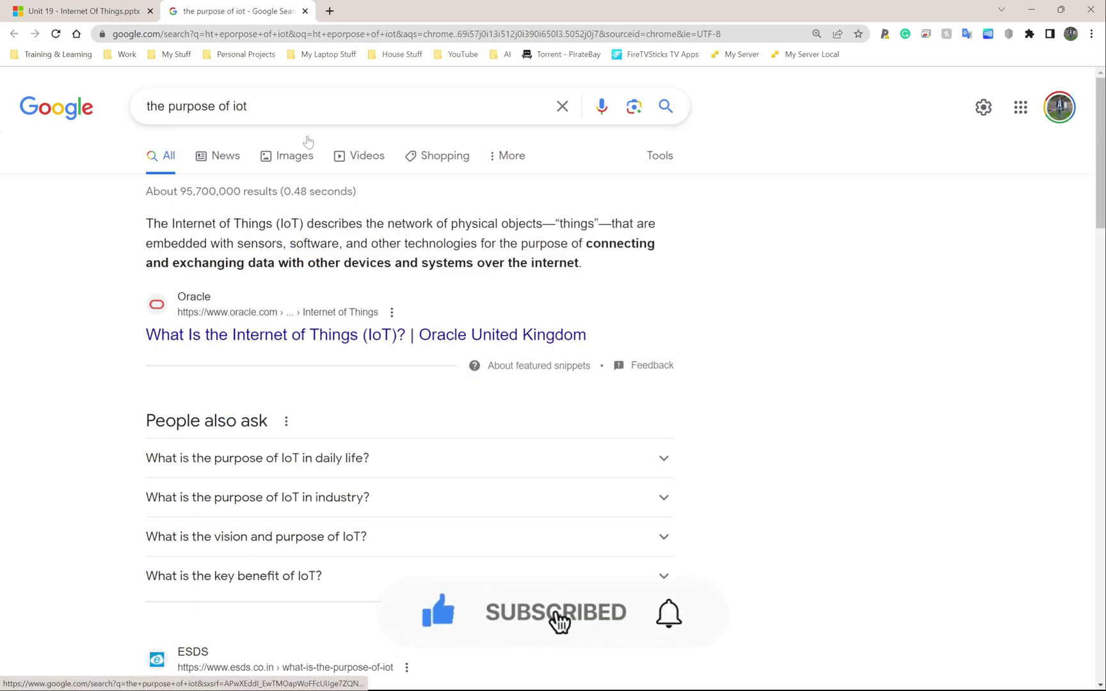
{"action": "key", "text": "alt+Tab"}
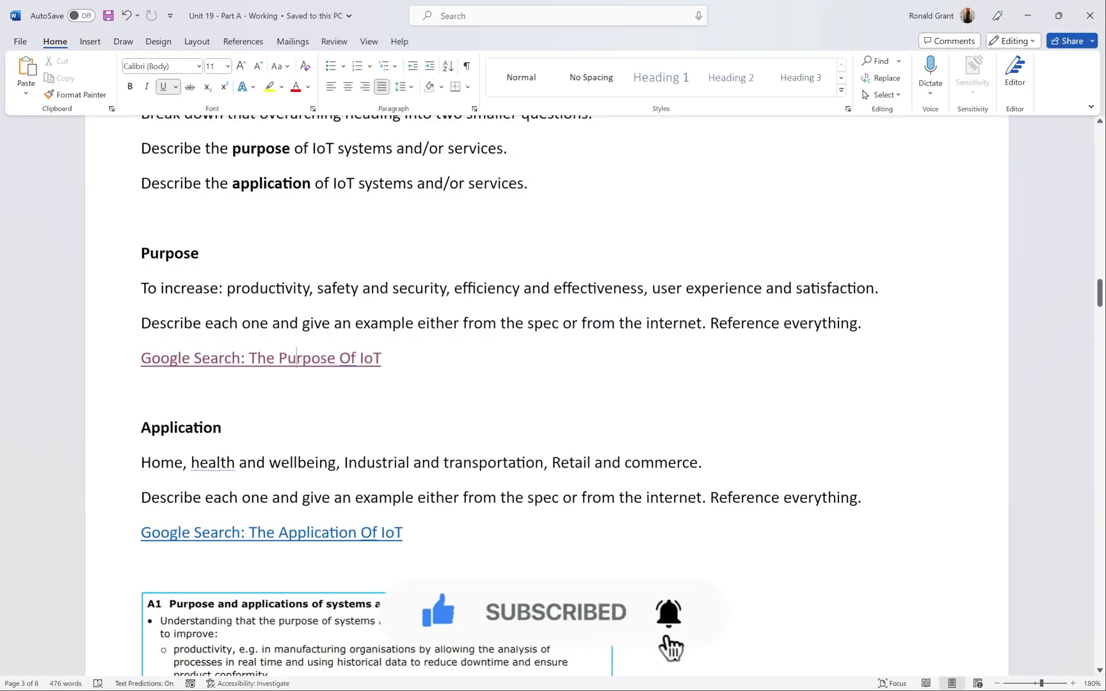
Append ' of IoT' to the Purpose and Application headings.
{"action": "left_click_drag", "start_coordinate": [141, 253], "coordinate": [391, 371]}
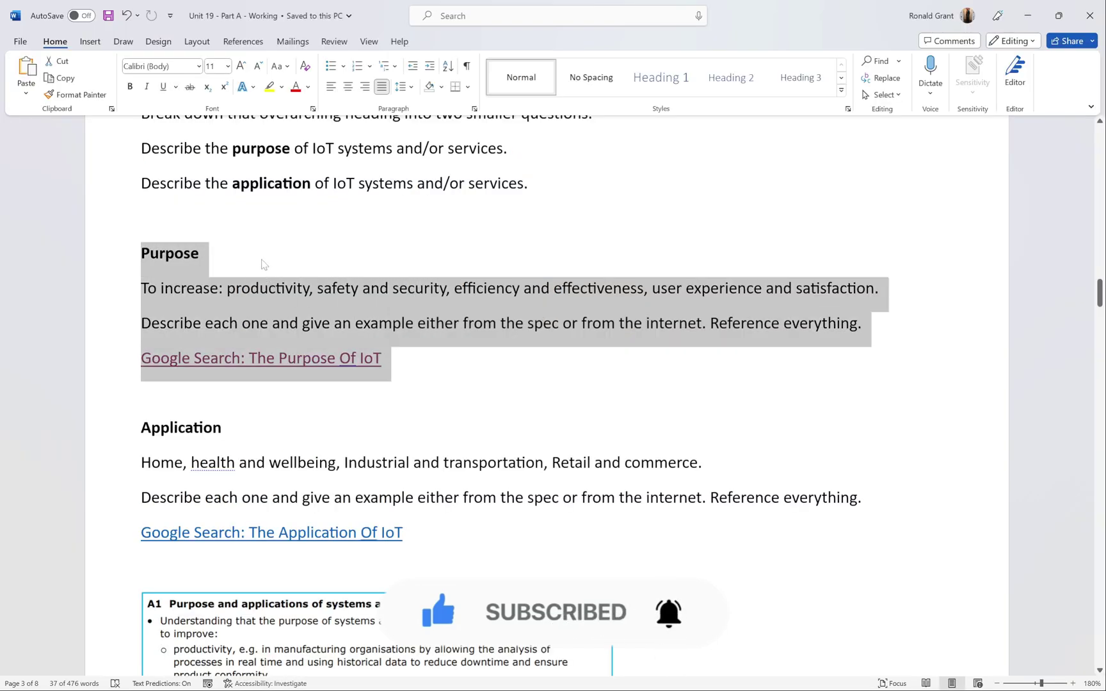
{"action": "left_click", "coordinate": [259, 253]}
{"action": "type", "text": "of IoT"}
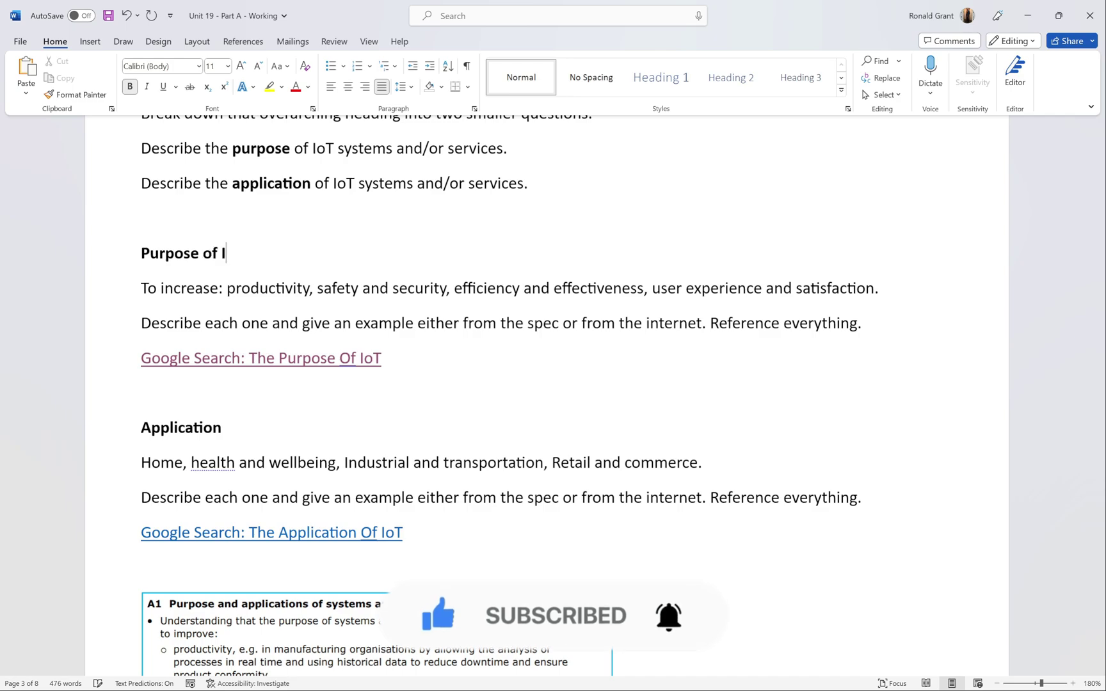
{"action": "left_click", "coordinate": [224, 427]}
{"action": "type", "text": "of IoT"}
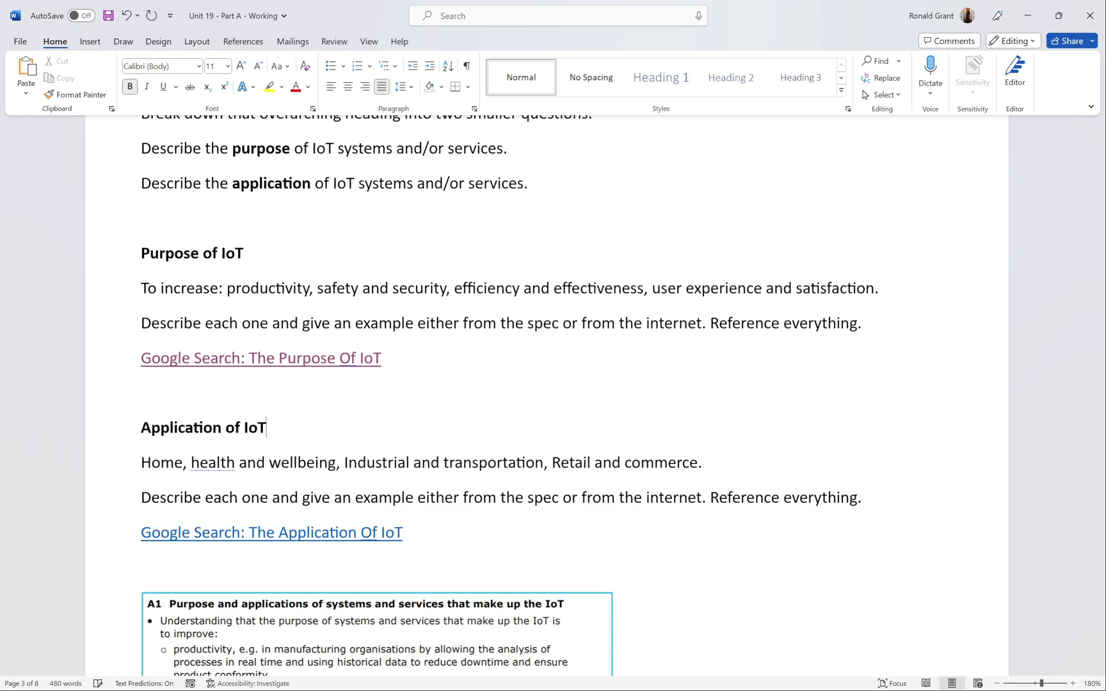
Select Home, health and wellbeing, and Retail and commerce in the application sectors line.
{"action": "scroll", "coordinate": [509, 396], "scroll_direction": "down", "scroll_amount": 1}
{"action": "scroll", "coordinate": [509, 395], "scroll_direction": "down", "scroll_amount": 2}
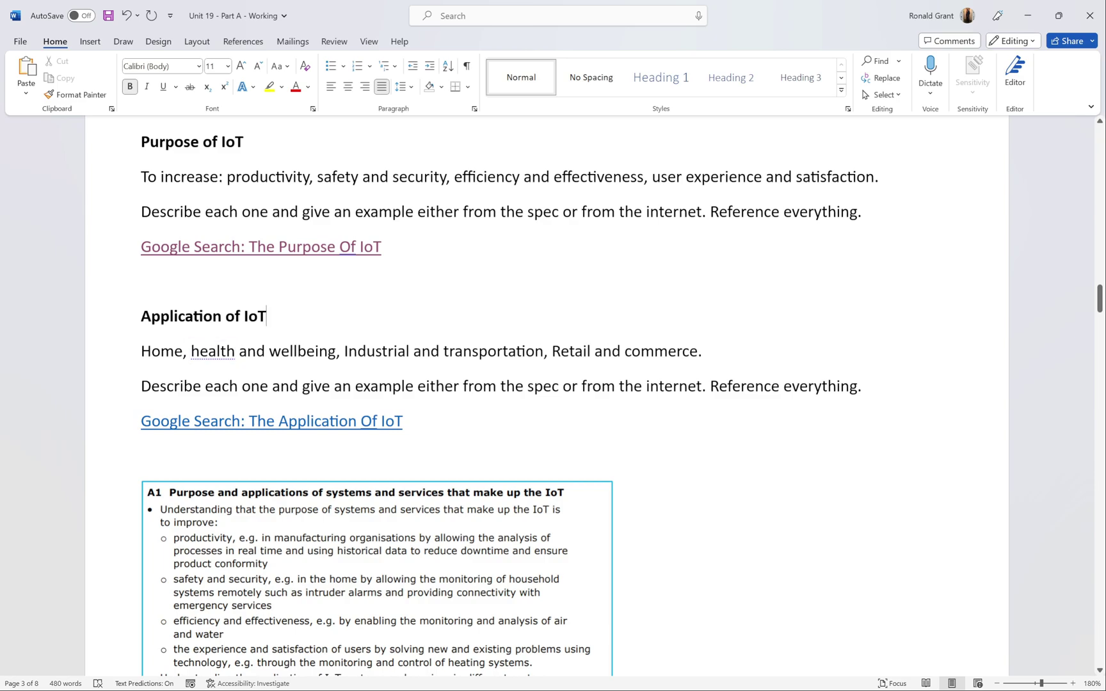
{"action": "double_click", "coordinate": [160, 351]}
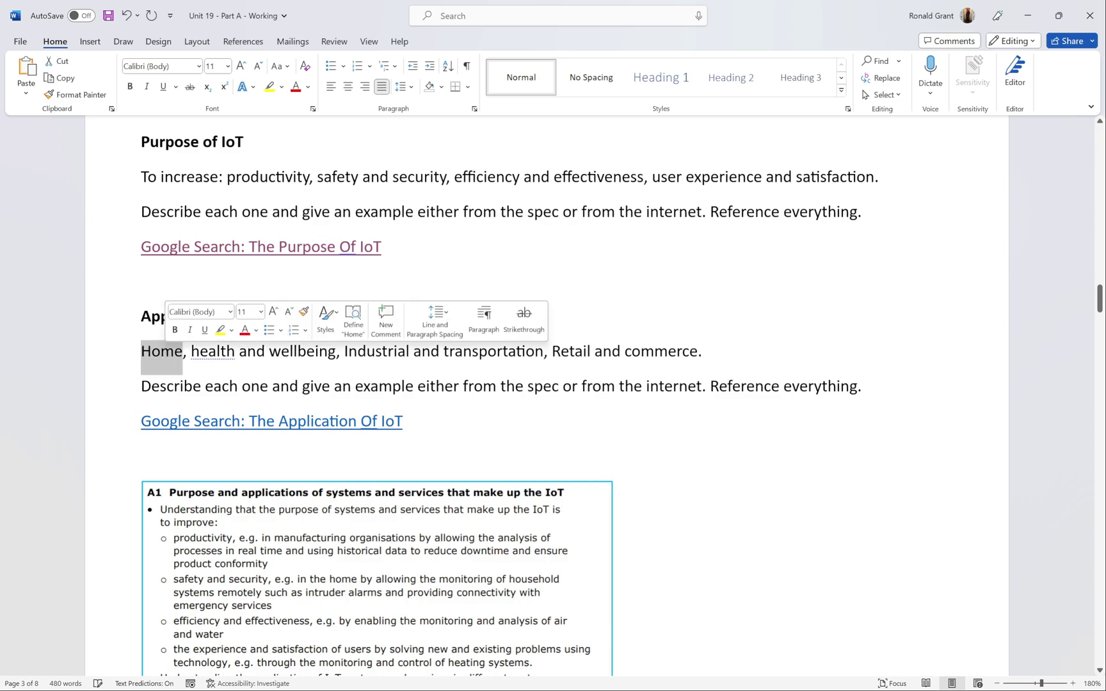
{"action": "left_click_drag", "start_coordinate": [191, 351], "coordinate": [336, 351]}
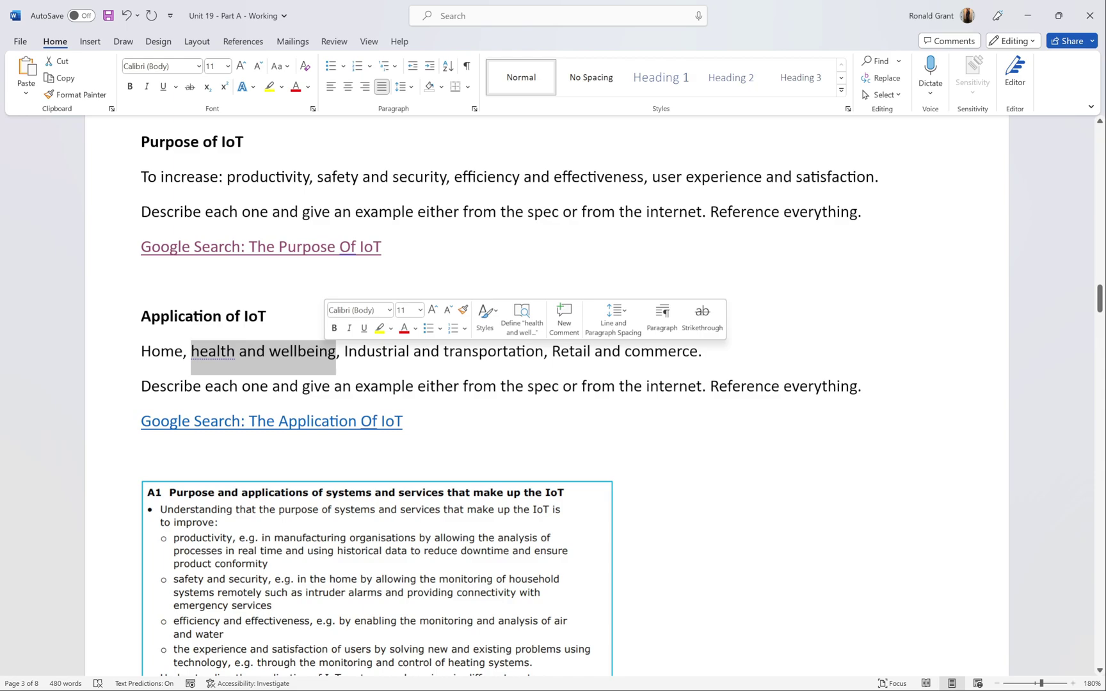
{"action": "left_click_drag", "start_coordinate": [551, 351], "coordinate": [697, 352]}
{"action": "left_click", "coordinate": [332, 328]}
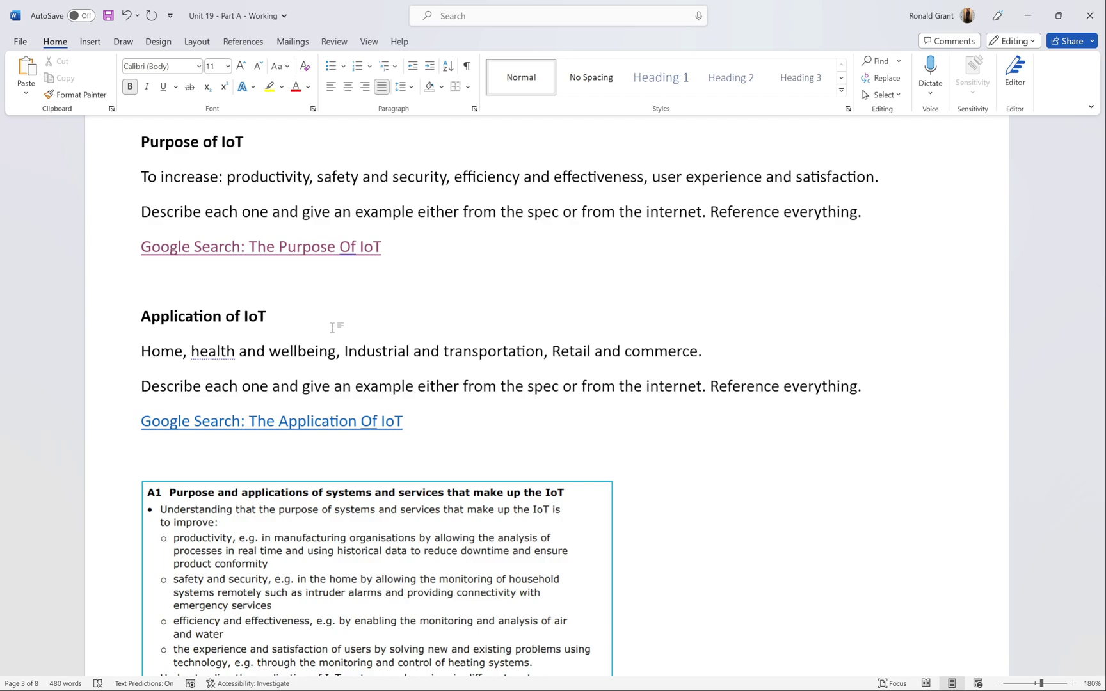
{"action": "left_click_drag", "start_coordinate": [704, 350], "coordinate": [140, 350]}
{"action": "left_click", "coordinate": [242, 386]}
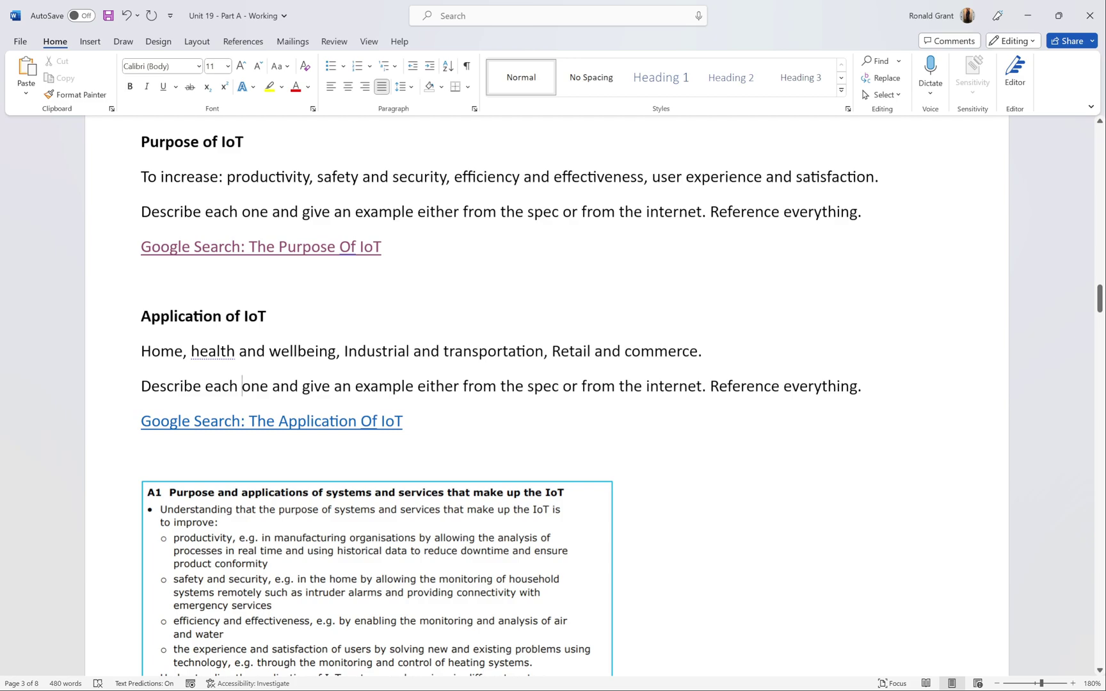
{"action": "double_click", "coordinate": [162, 350]}
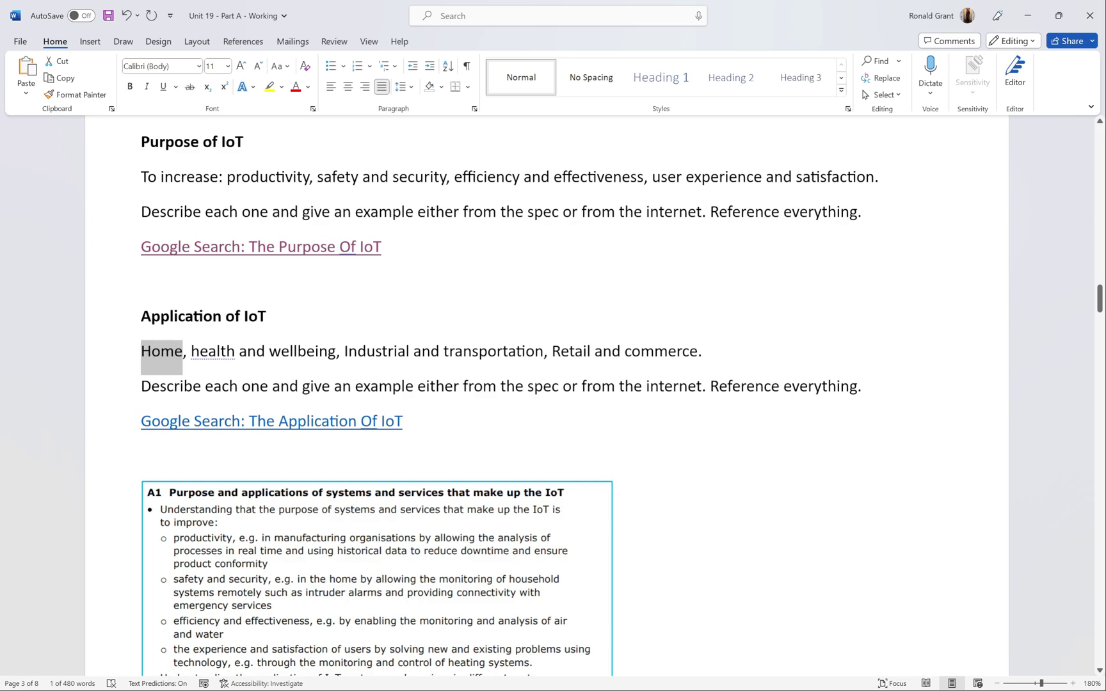
{"action": "scroll", "coordinate": [205, 395], "scroll_direction": "down", "scroll_amount": 2}
{"action": "scroll", "coordinate": [217, 397], "scroll_direction": "down", "scroll_amount": 1}
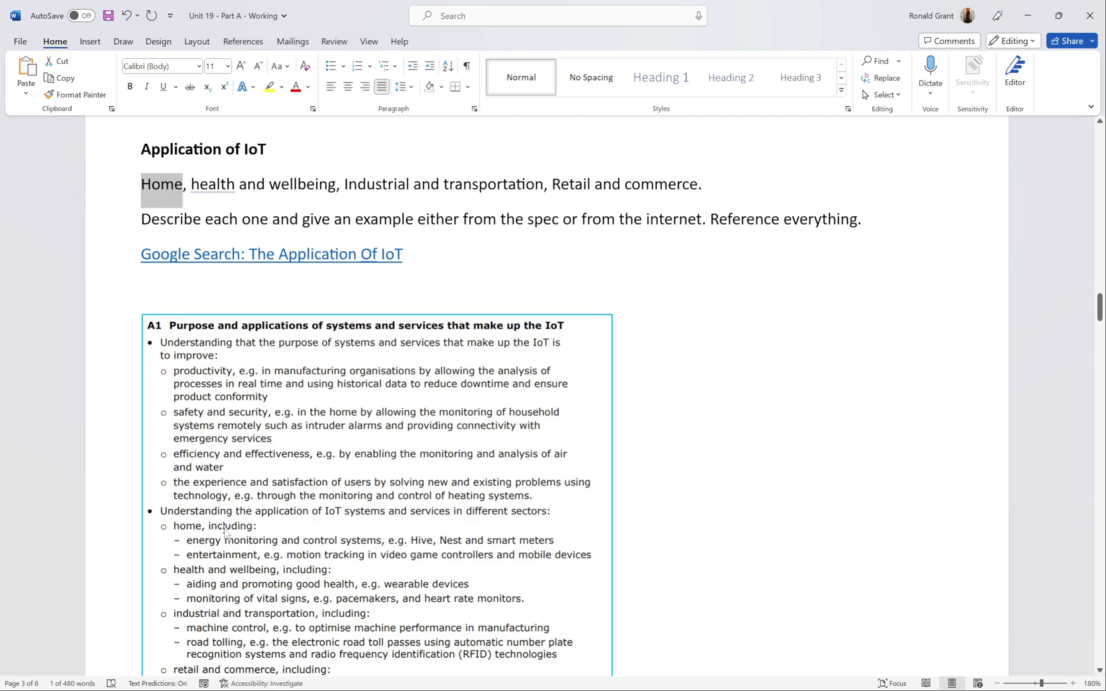
{"action": "scroll", "coordinate": [285, 384], "scroll_direction": "down", "scroll_amount": 2}
{"action": "scroll", "coordinate": [288, 416], "scroll_direction": "up", "scroll_amount": 2}
{"action": "left_click", "coordinate": [288, 423]}
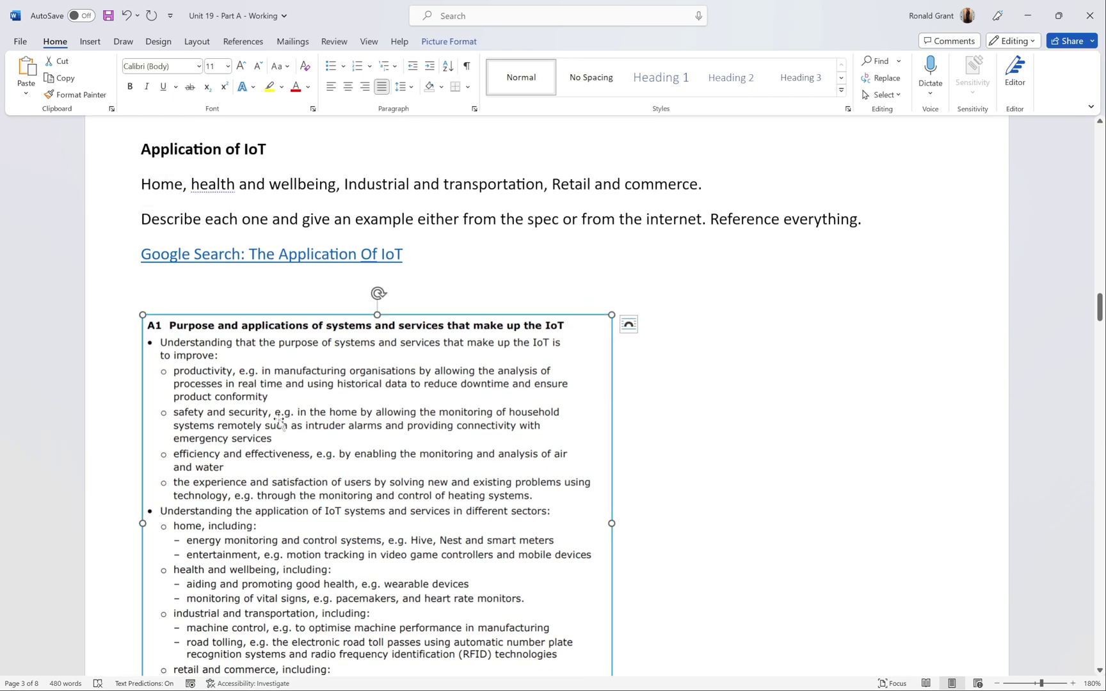
{"action": "scroll", "coordinate": [288, 424], "scroll_direction": "down", "scroll_amount": 3}
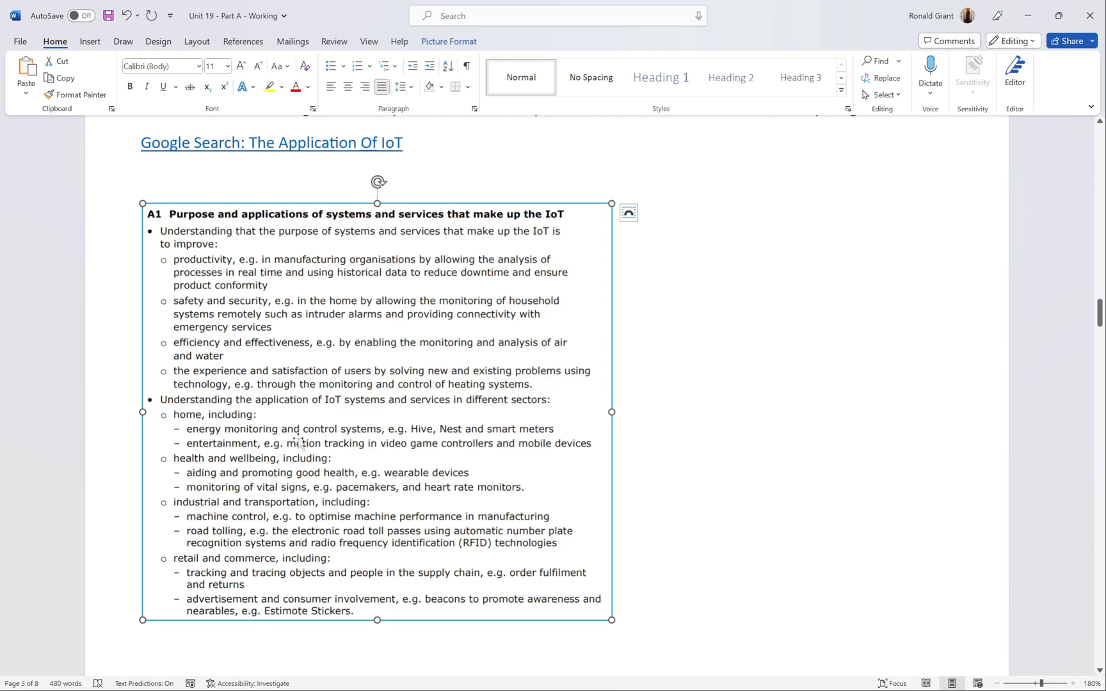
{"action": "scroll", "coordinate": [325, 427], "scroll_direction": "up", "scroll_amount": 2}
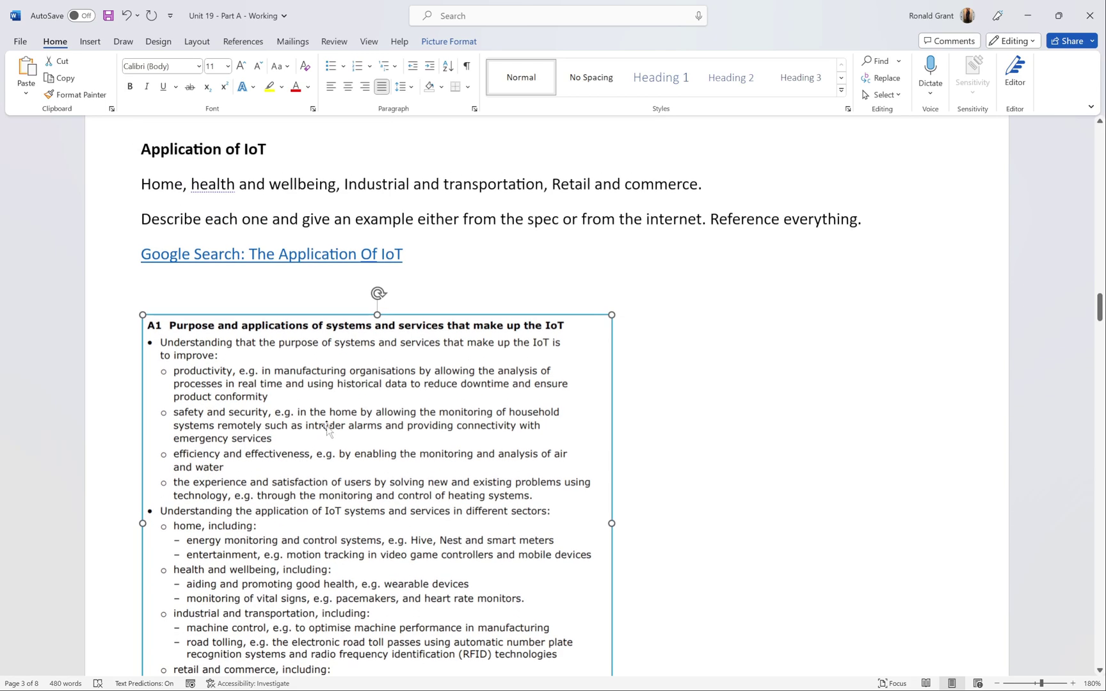
{"action": "scroll", "coordinate": [326, 429], "scroll_direction": "up", "scroll_amount": 2}
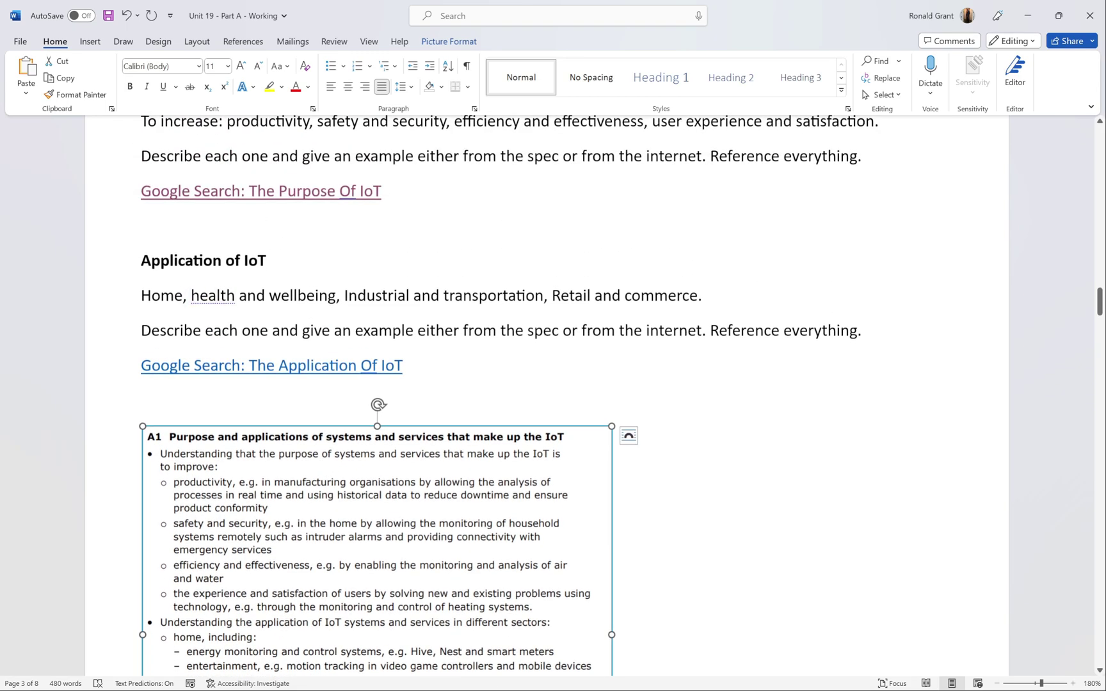
{"action": "left_click_drag", "start_coordinate": [862, 331], "coordinate": [710, 331]}
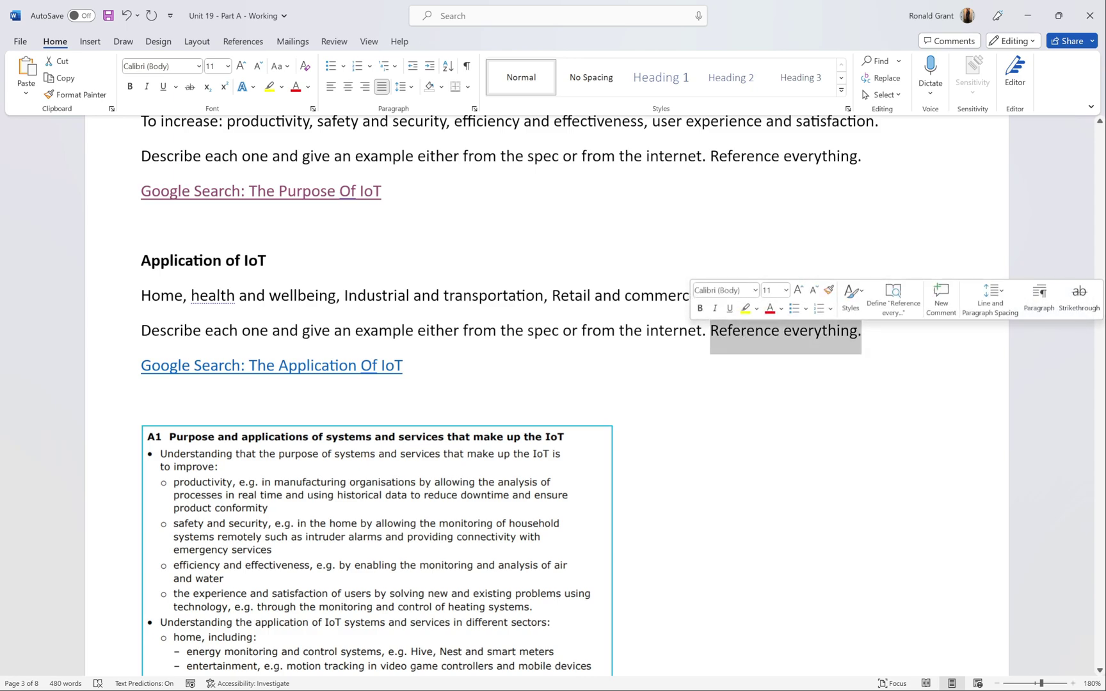
{"action": "left_click", "coordinate": [634, 371]}
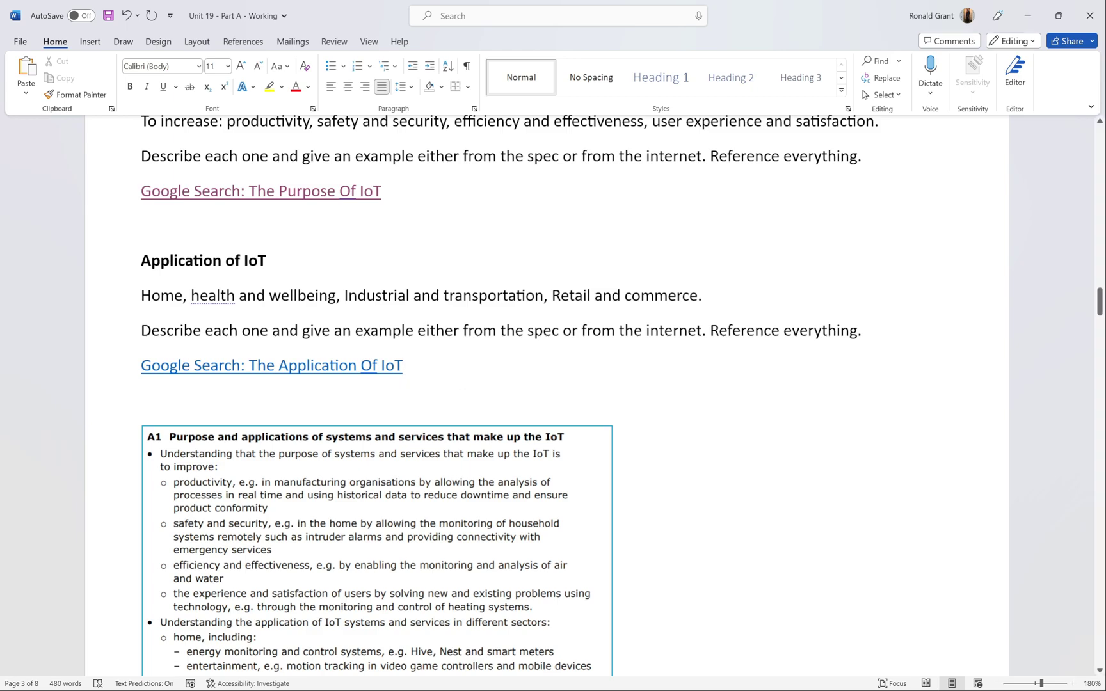
{"action": "scroll", "coordinate": [546, 396], "scroll_direction": "up", "scroll_amount": 3}
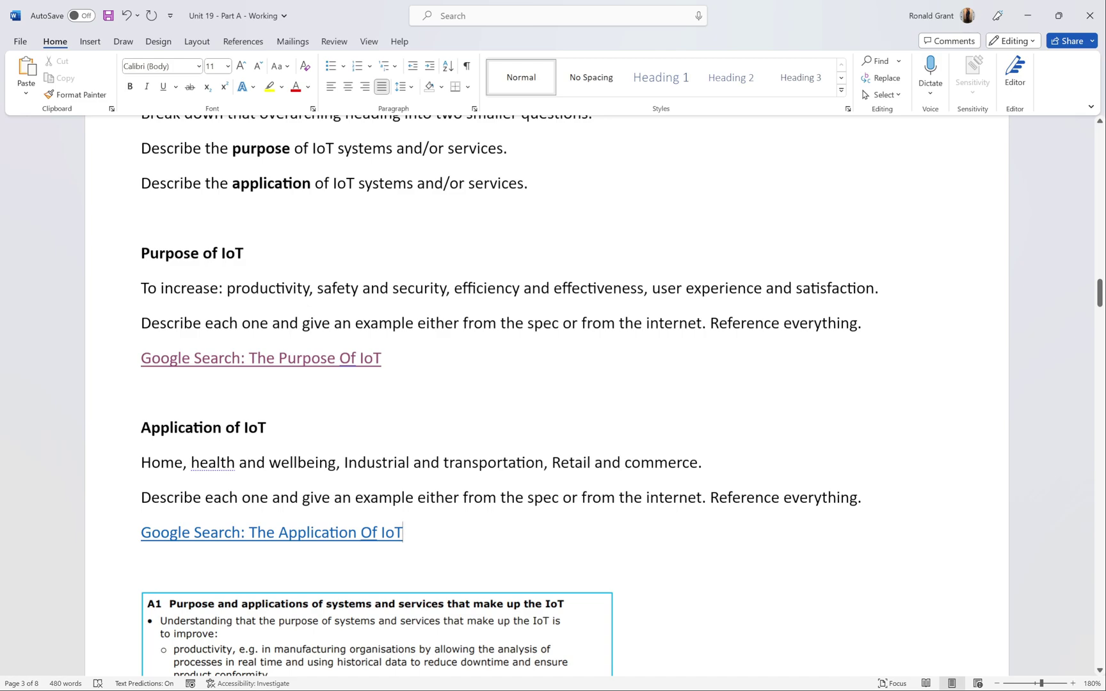
{"action": "left_click_drag", "start_coordinate": [862, 499], "coordinate": [712, 500]}
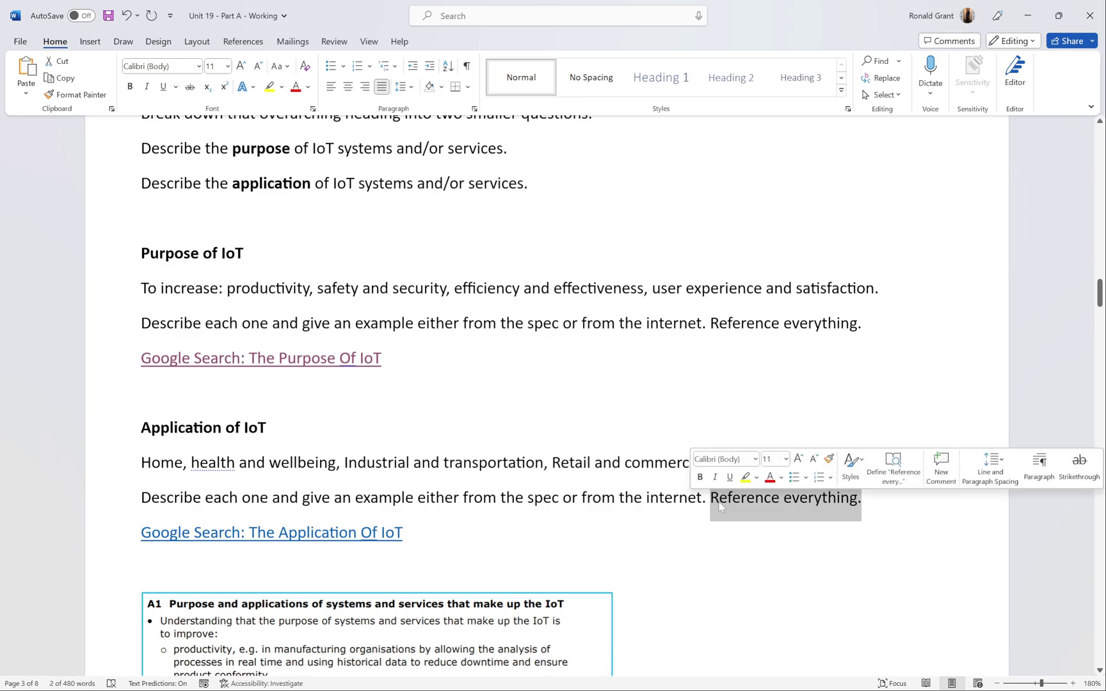
{"action": "scroll", "coordinate": [547, 396], "scroll_direction": "down", "scroll_amount": 6}
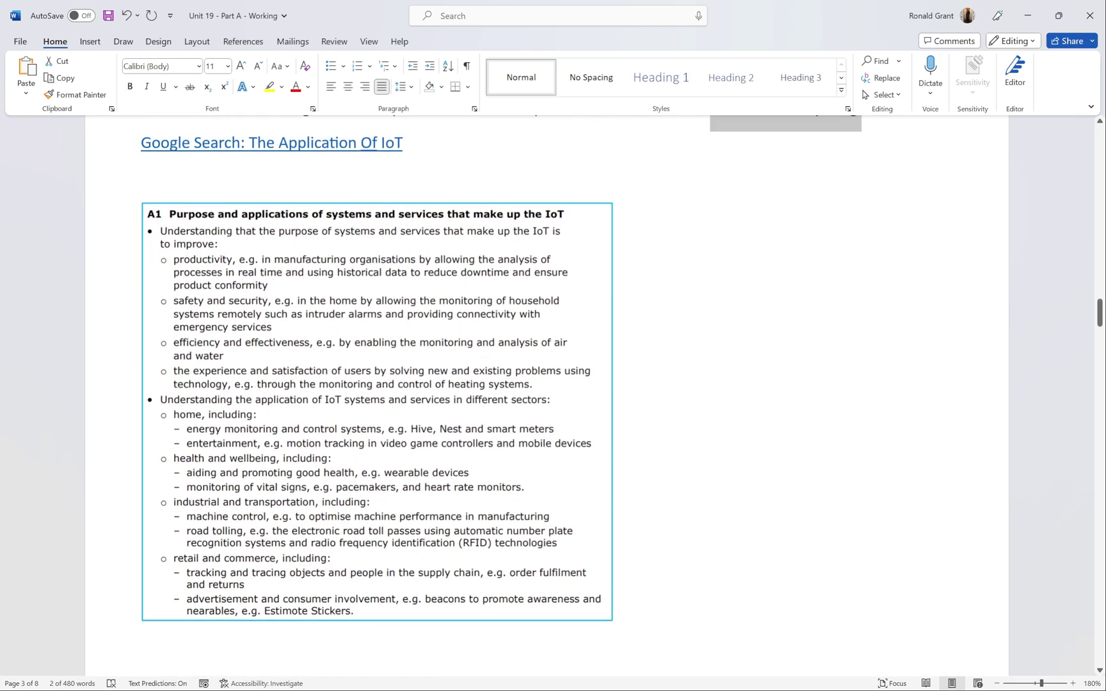
{"action": "scroll", "coordinate": [546, 395], "scroll_direction": "up", "scroll_amount": 16}
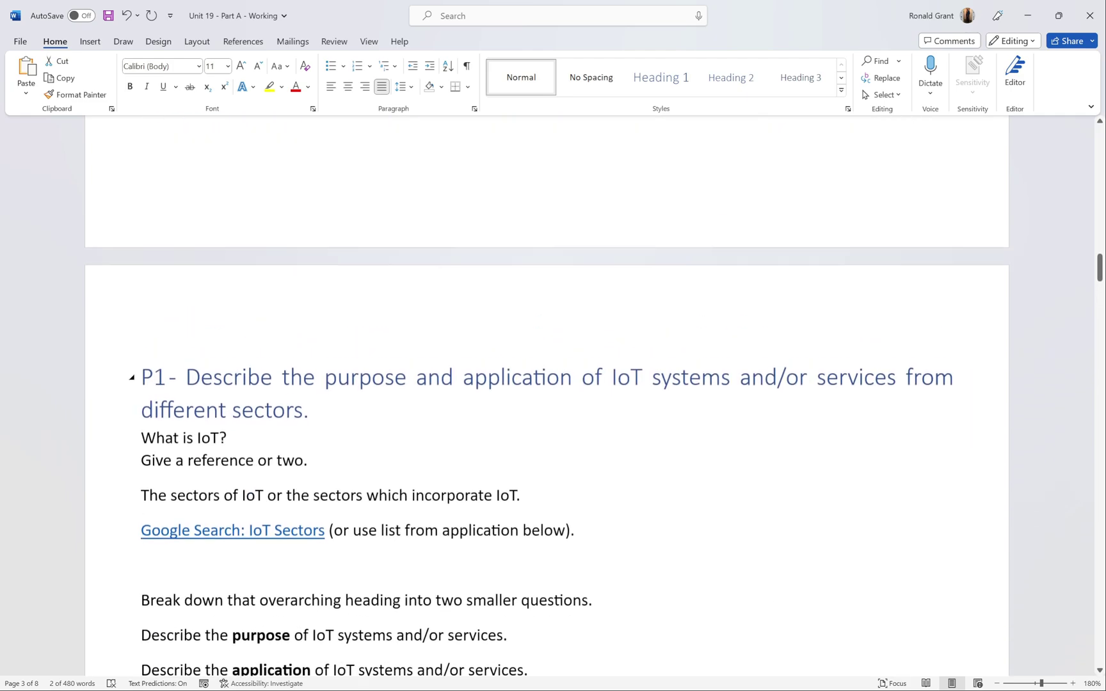
{"action": "double_click", "coordinate": [228, 391]}
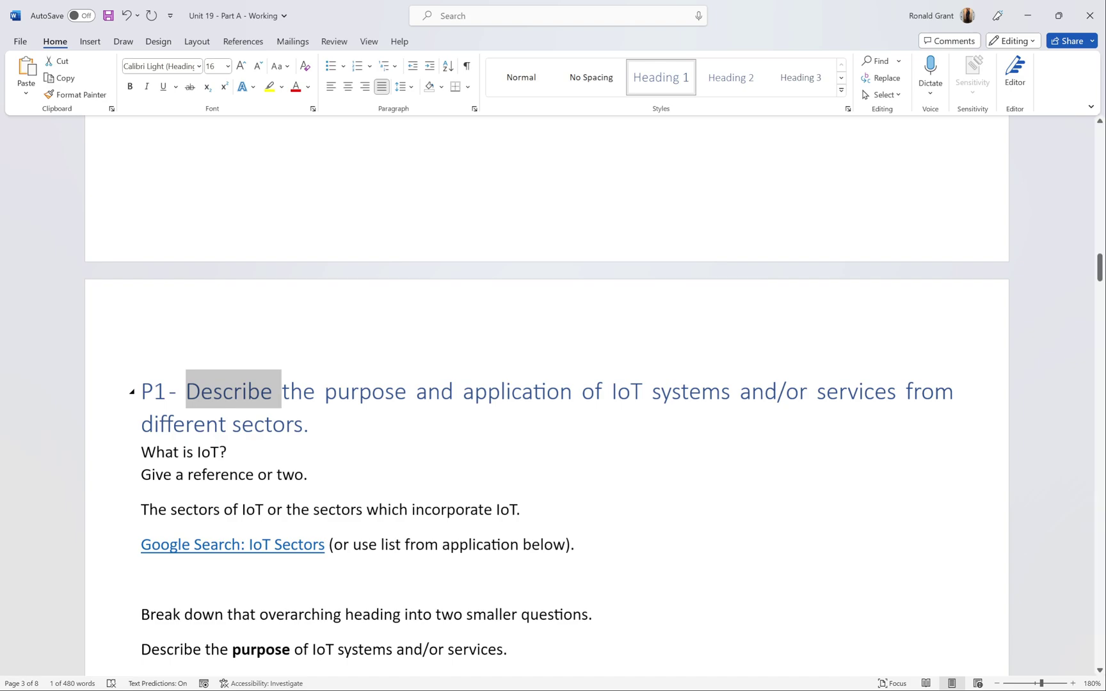
{"action": "scroll", "coordinate": [546, 435], "scroll_direction": "down", "scroll_amount": 2}
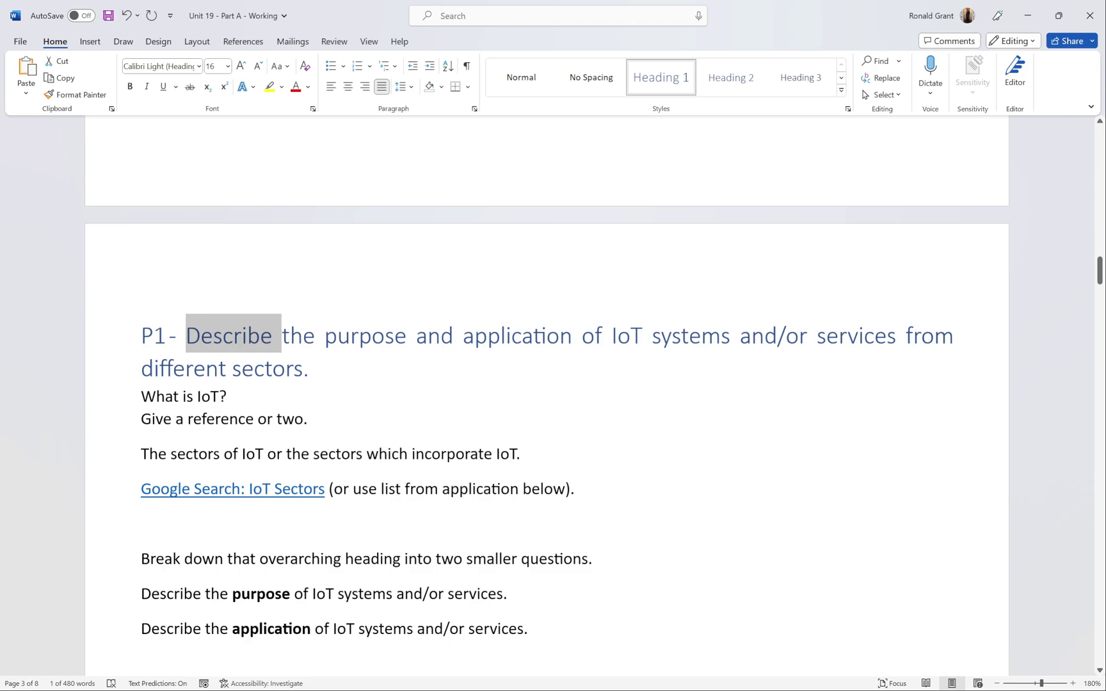
{"action": "scroll", "coordinate": [546, 422], "scroll_direction": "down", "scroll_amount": 10}
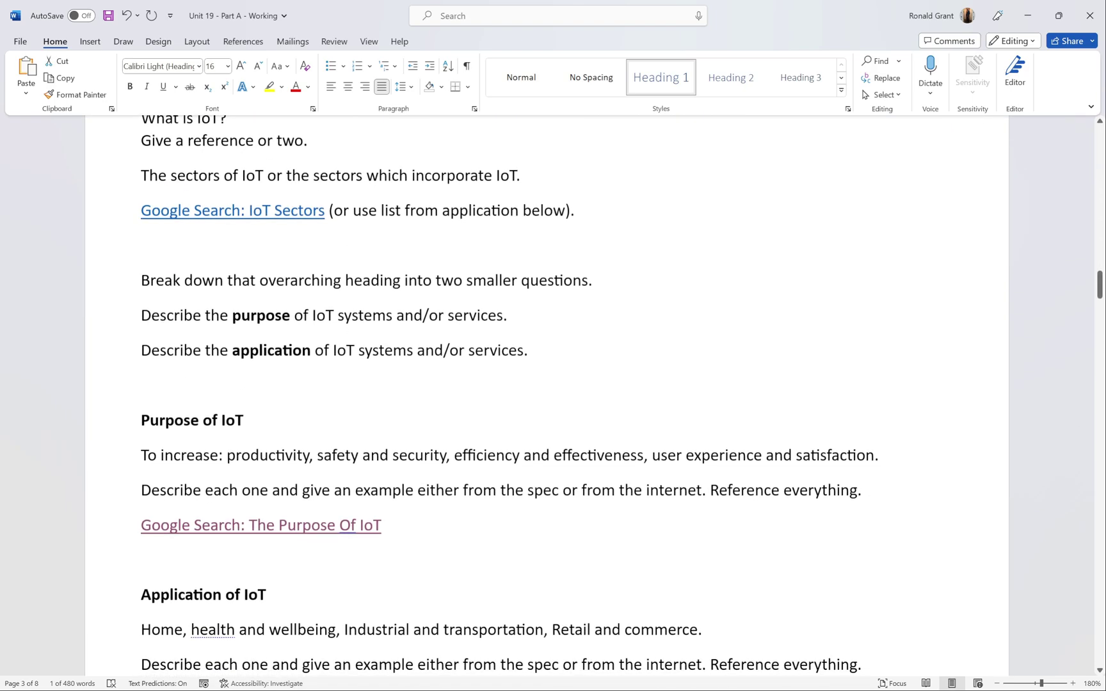
{"action": "left_click_drag", "start_coordinate": [227, 455], "coordinate": [309, 455]}
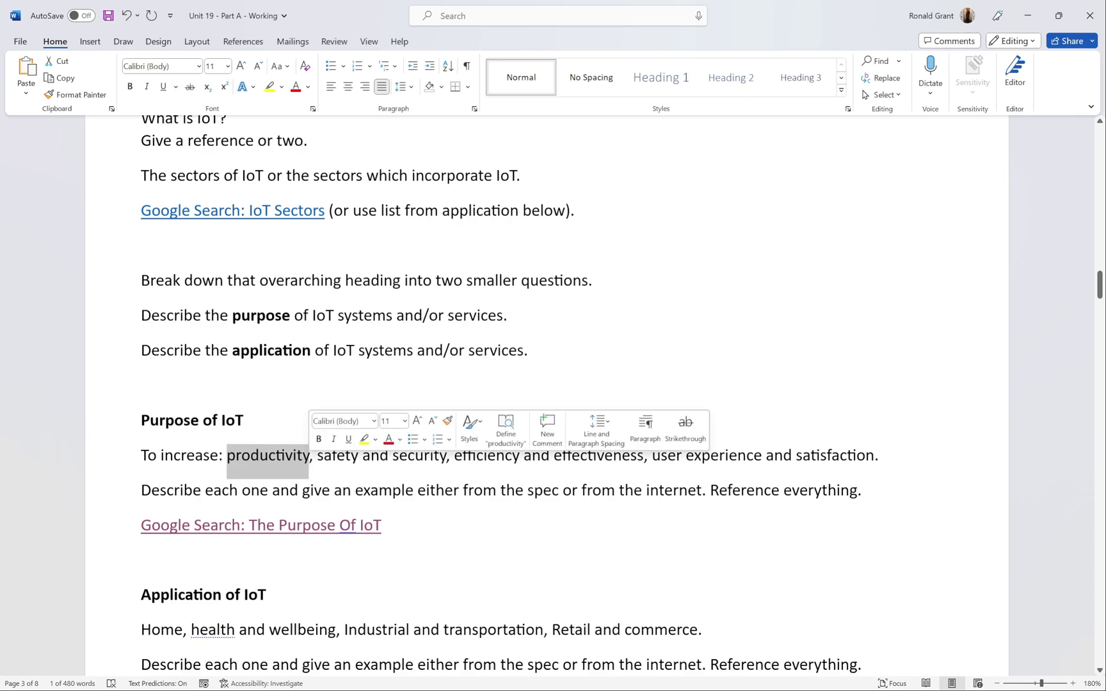
{"action": "scroll", "coordinate": [553, 397], "scroll_direction": "down", "scroll_amount": 4, "text": "ctrl"}
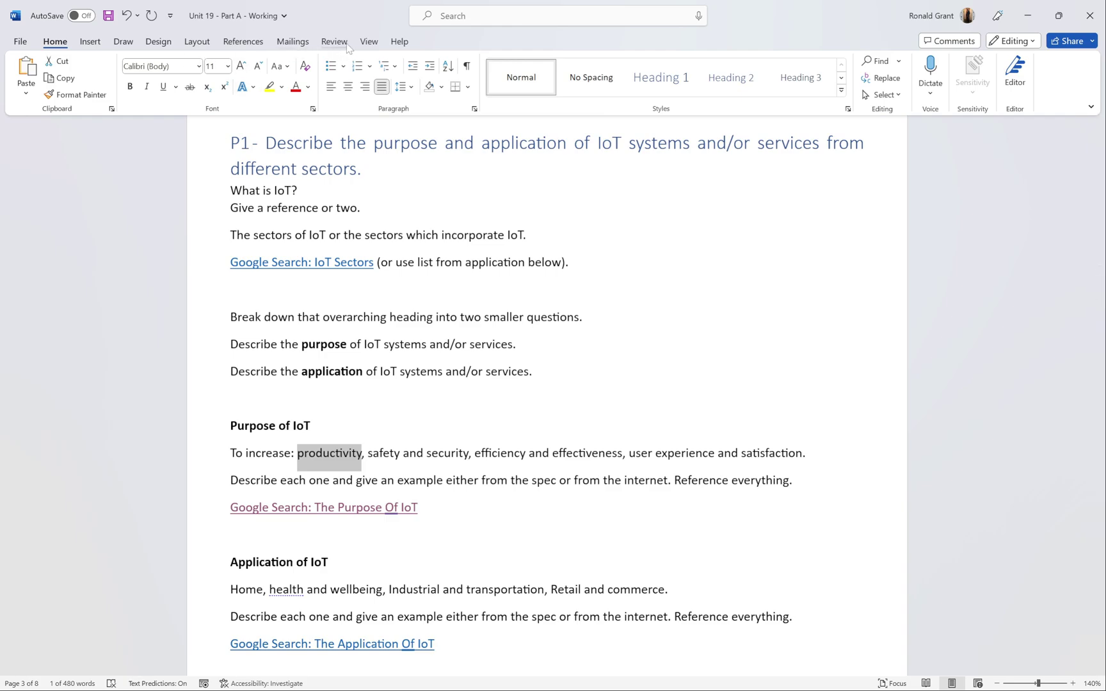
{"action": "left_click", "coordinate": [368, 43]}
Turn on the Navigation Pane and place the cursor in the P1 heading.
{"action": "left_click", "coordinate": [334, 95]}
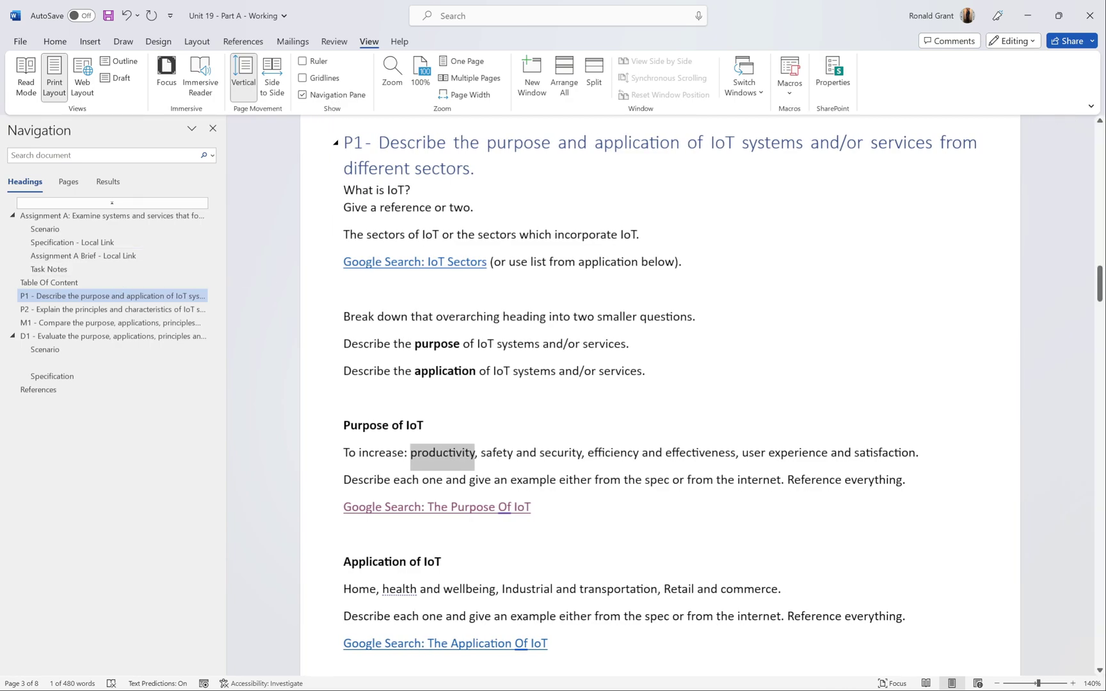
{"action": "left_click", "coordinate": [400, 142]}
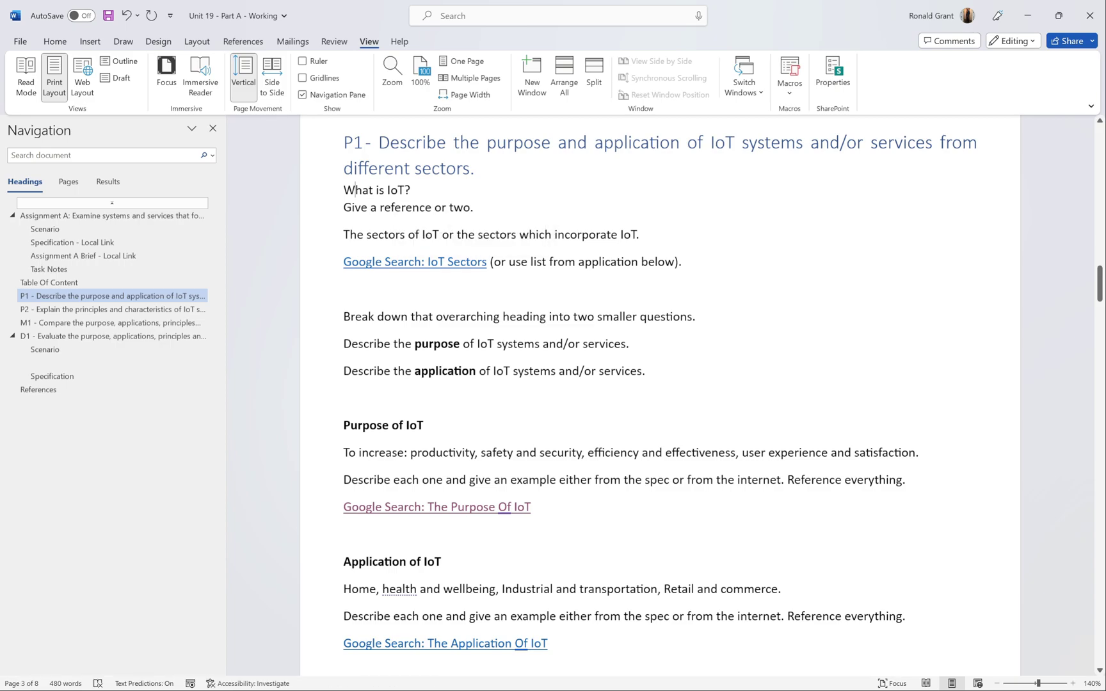
{"action": "left_click", "coordinate": [55, 41]}
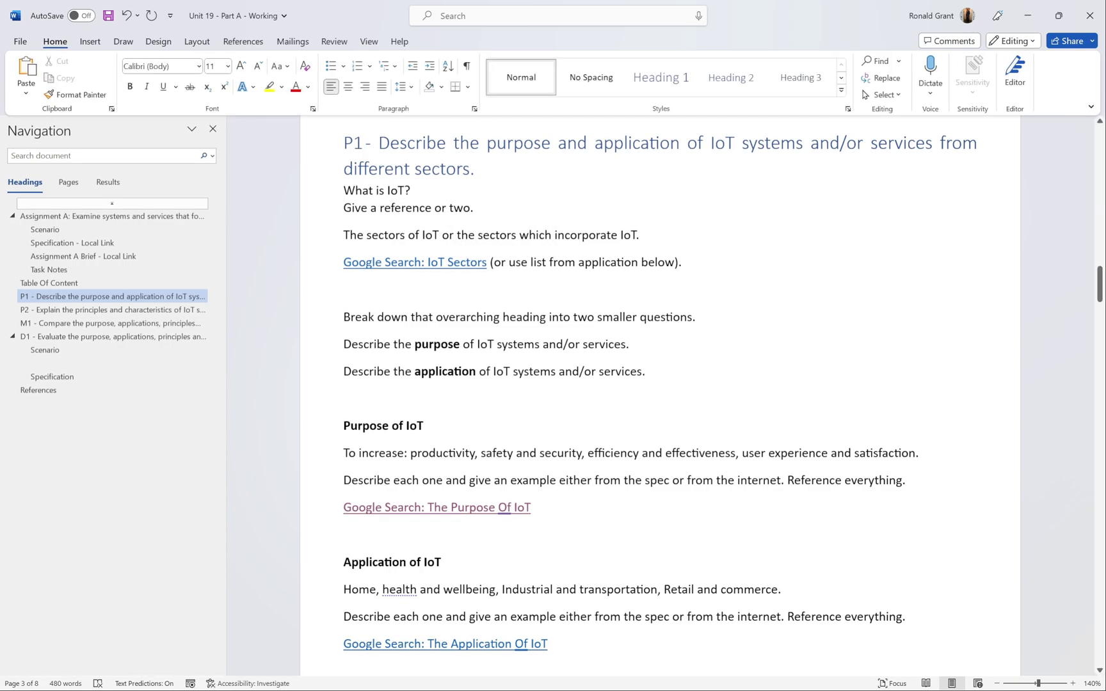
Style the What is IoT? question as Heading 2.
{"action": "left_click", "coordinate": [724, 94]}
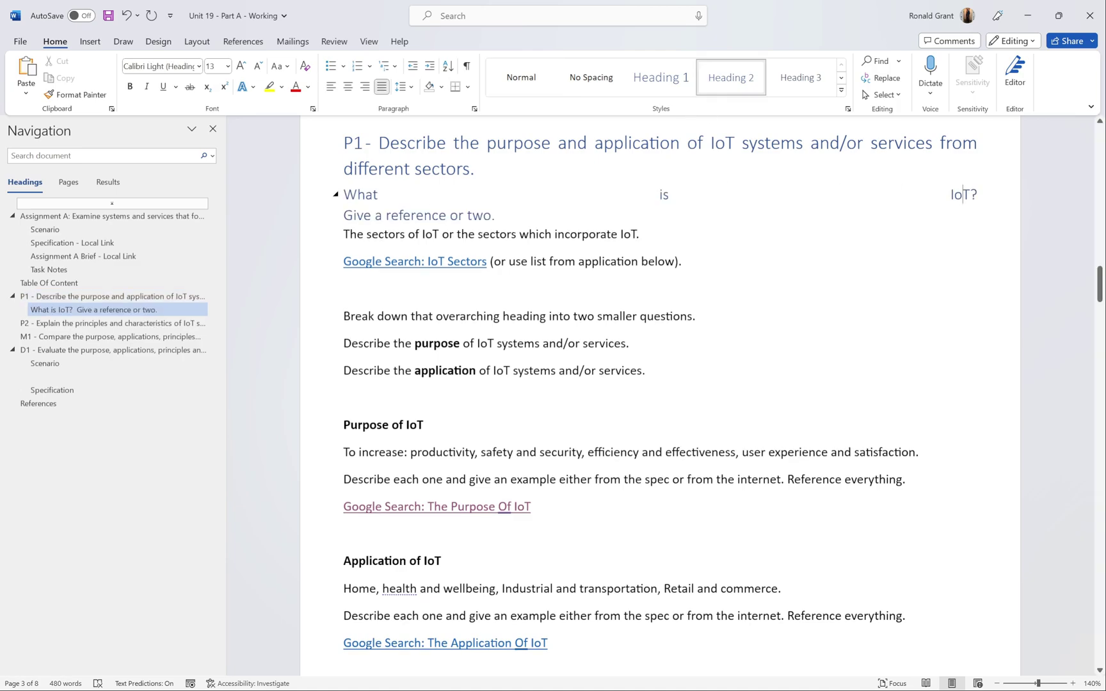
{"action": "left_click_drag", "start_coordinate": [496, 215], "coordinate": [344, 215]}
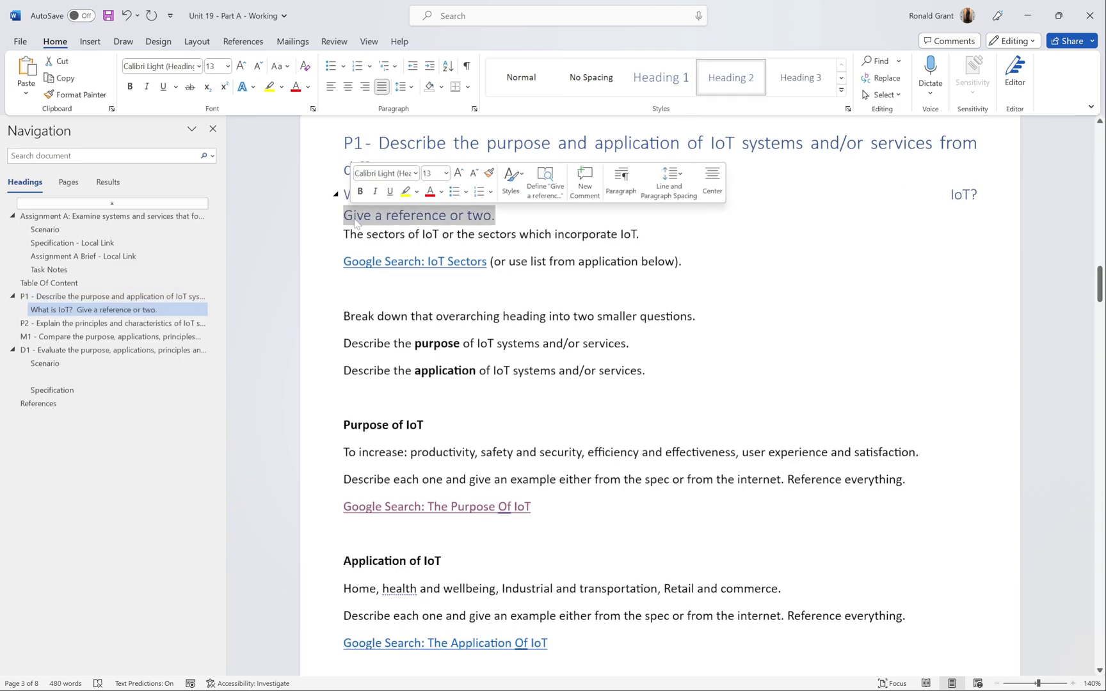
{"action": "key", "text": "Left"}
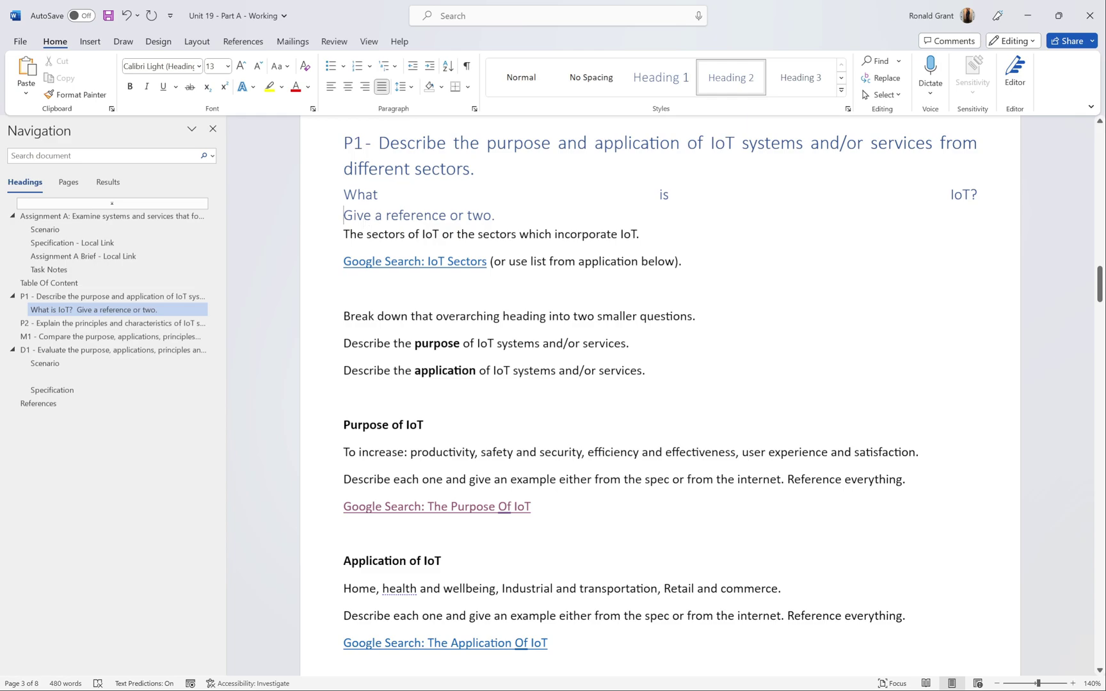
Make Purpose of IoT and Application of IoT Heading 2 with Ctrl+Alt+2.
{"action": "left_click", "coordinate": [423, 425]}
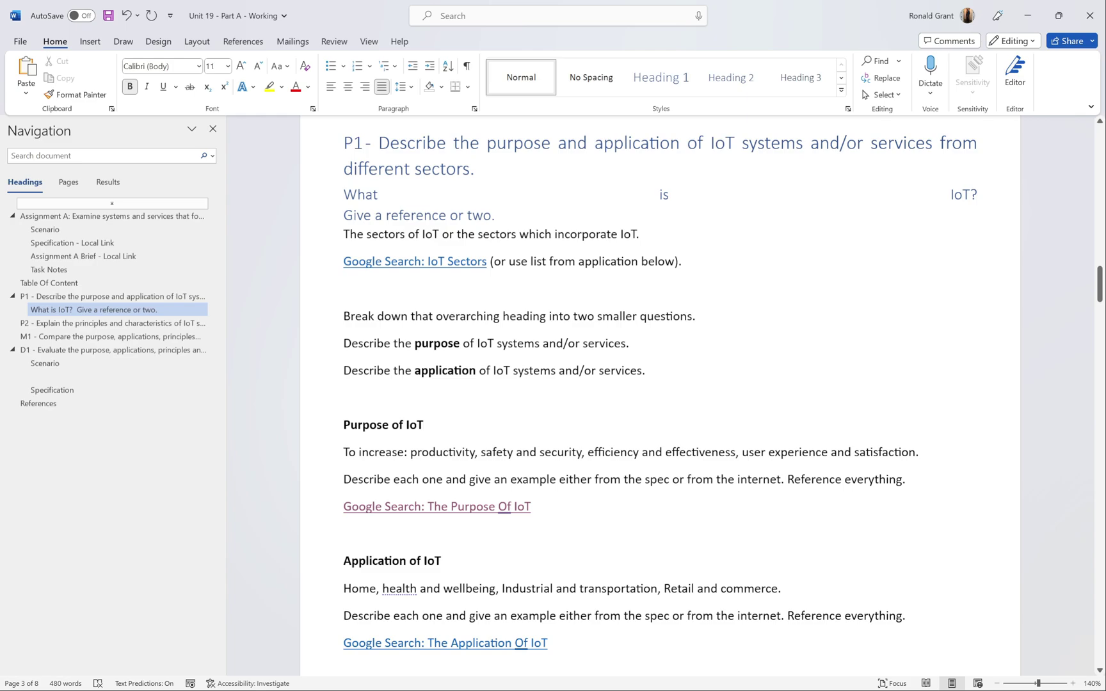
{"action": "key", "text": "ctrl+alt+1"}
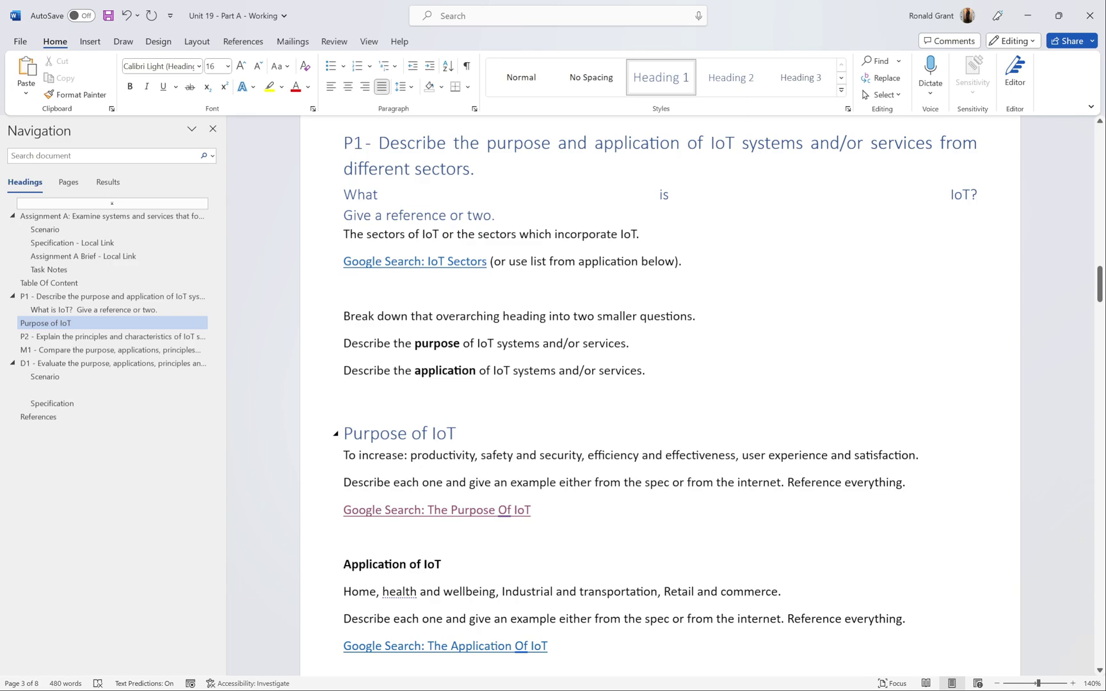
{"action": "key", "text": "ctrl+alt+2"}
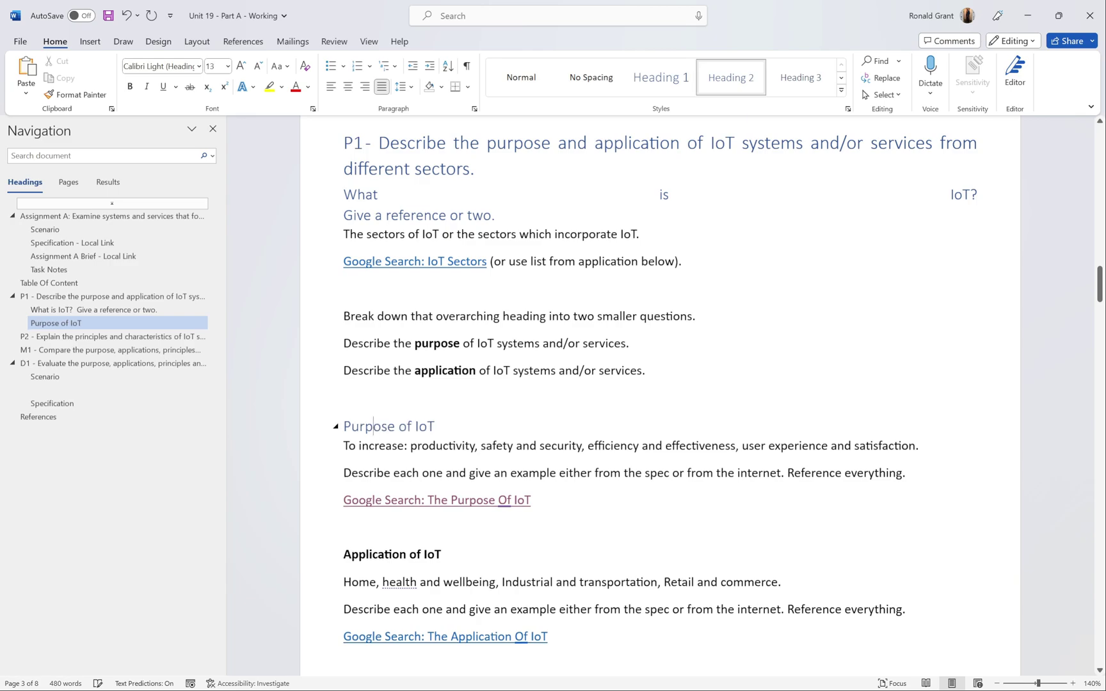
{"action": "left_click", "coordinate": [392, 554]}
{"action": "scroll", "coordinate": [659, 397], "scroll_direction": "down", "scroll_amount": 2}
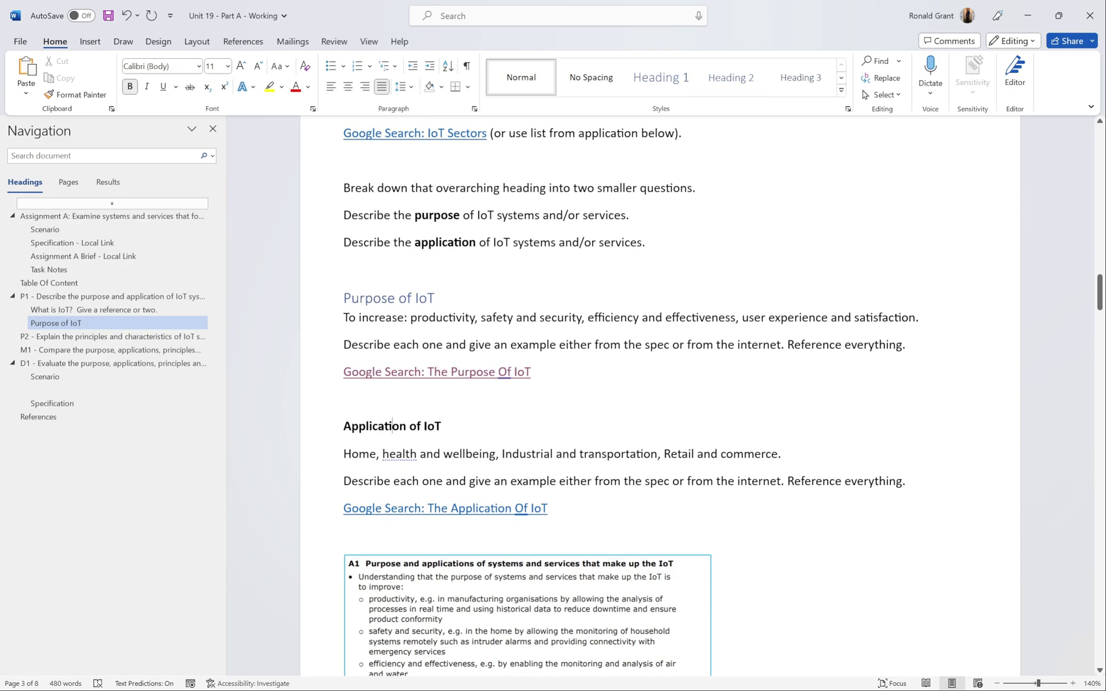
{"action": "key", "text": "ctrl+alt+2"}
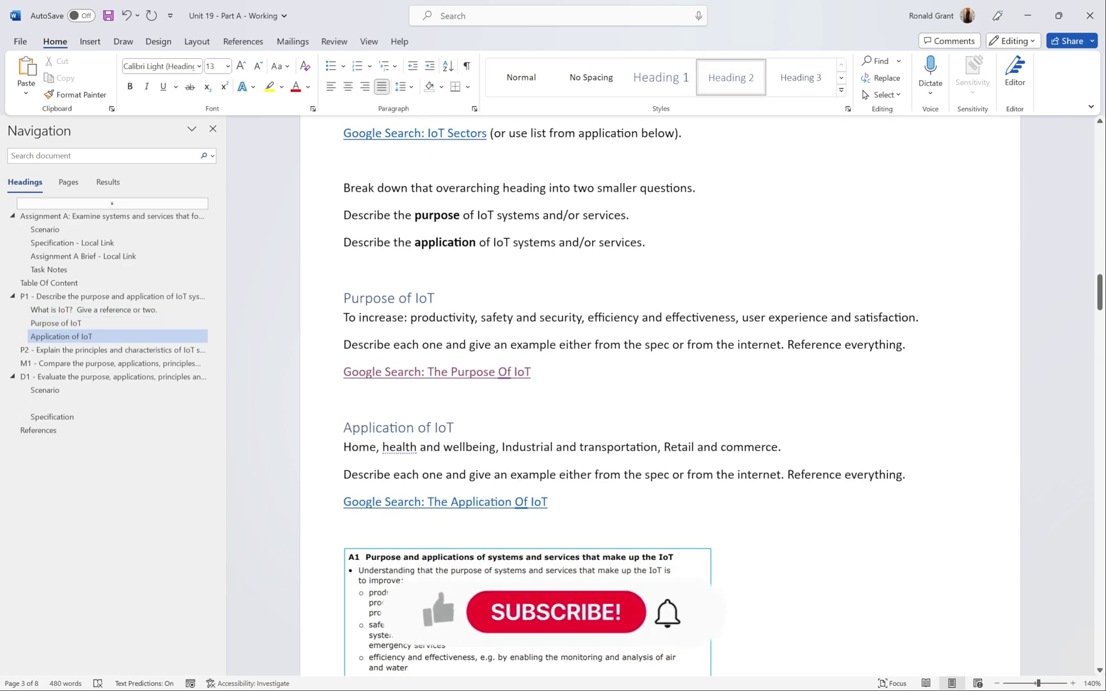
{"action": "left_click_drag", "start_coordinate": [436, 298], "coordinate": [343, 298]}
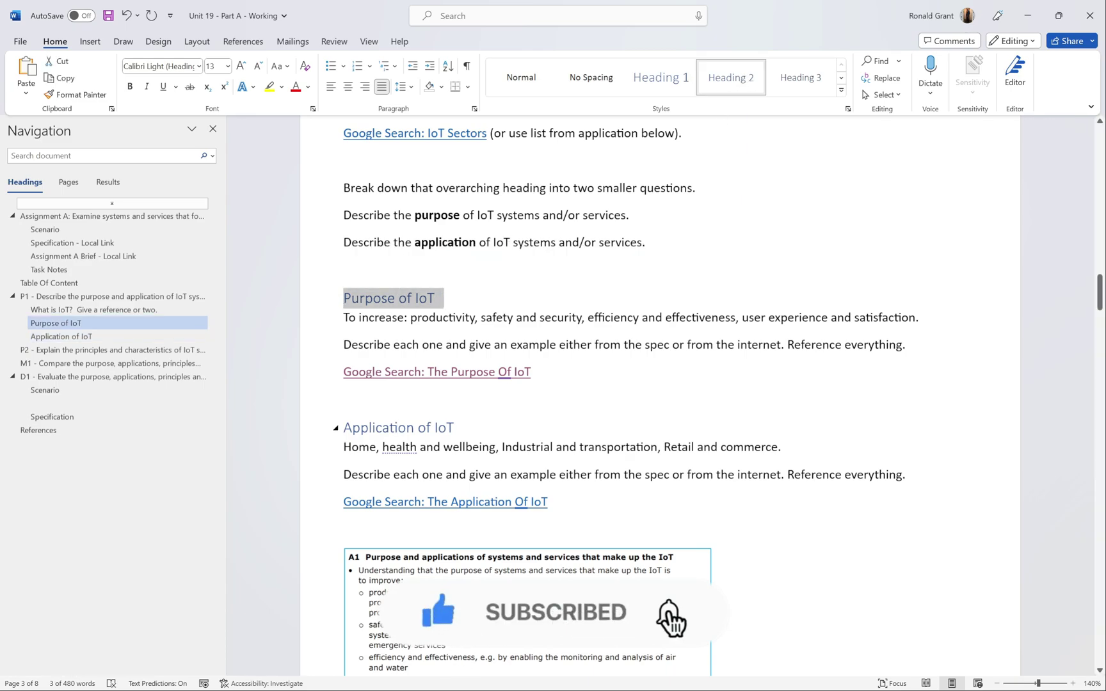
{"action": "scroll", "coordinate": [576, 428], "scroll_direction": "down", "scroll_amount": 1}
{"action": "scroll", "coordinate": [665, 667], "scroll_direction": "down", "scroll_amount": 3}
{"action": "scroll", "coordinate": [510, 350], "scroll_direction": "up", "scroll_amount": 6}
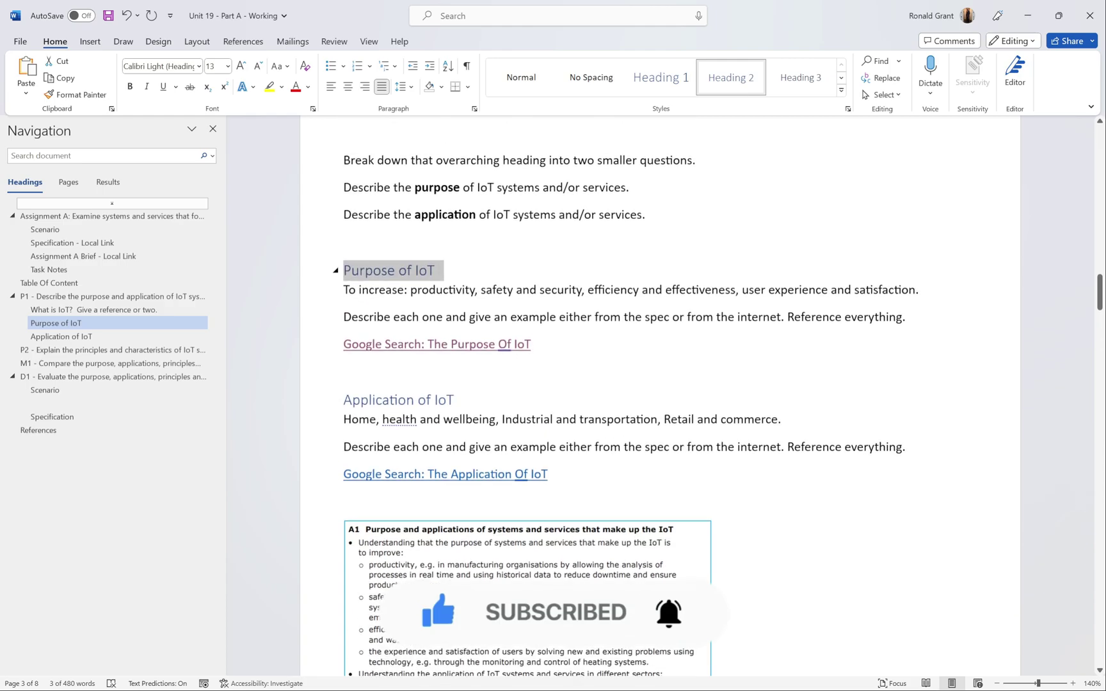
{"action": "scroll", "coordinate": [510, 349], "scroll_direction": "down", "scroll_amount": 5}
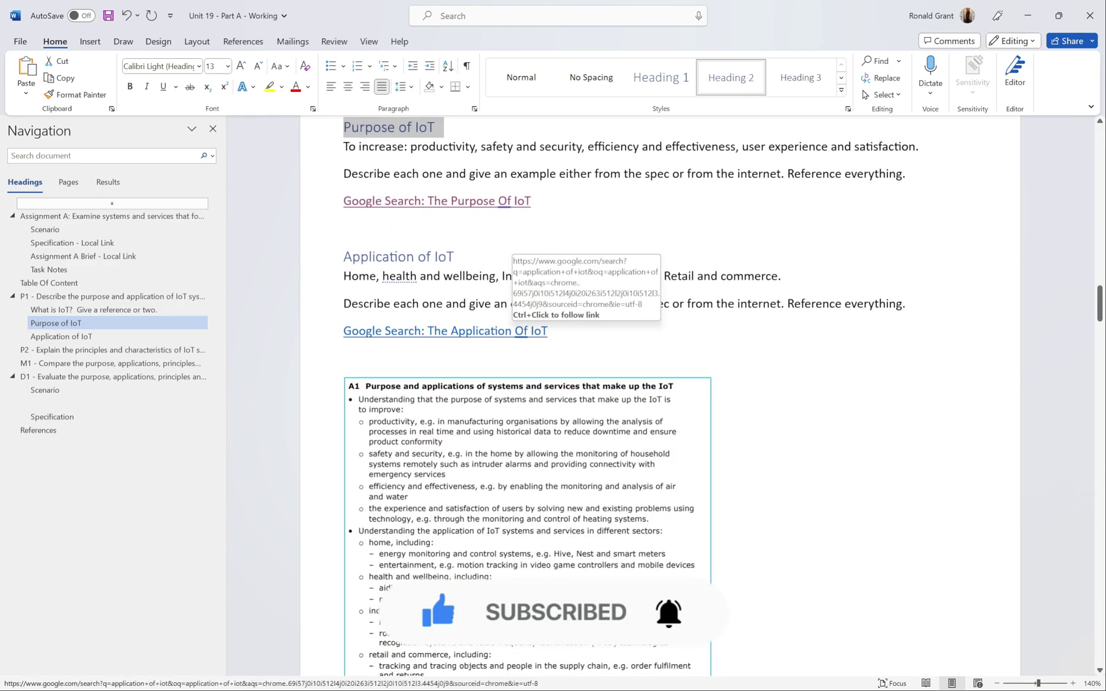
{"action": "left_click", "coordinate": [548, 331]}
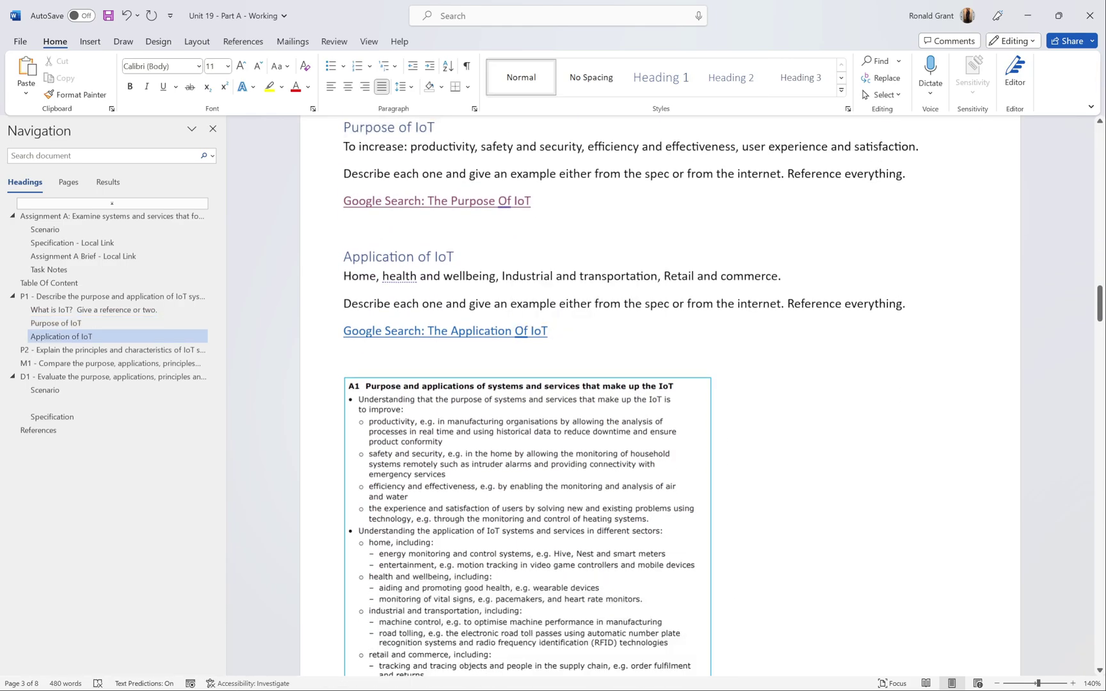
{"action": "scroll", "coordinate": [555, 317], "scroll_direction": "down", "scroll_amount": 4}
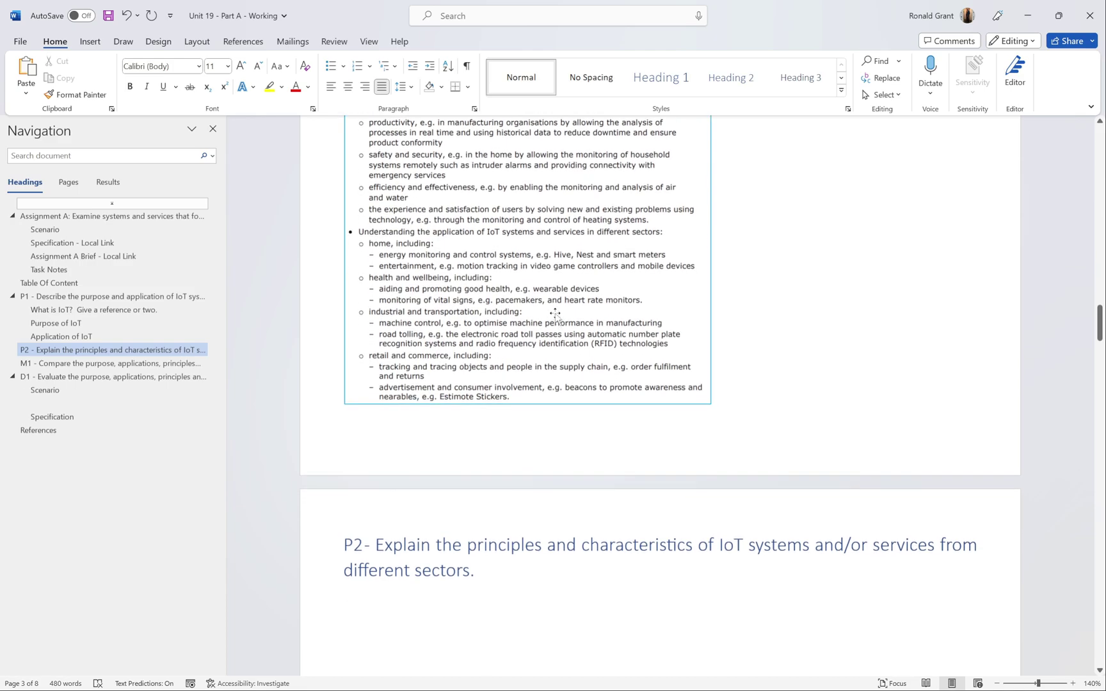
{"action": "scroll", "coordinate": [556, 317], "scroll_direction": "up", "scroll_amount": 6}
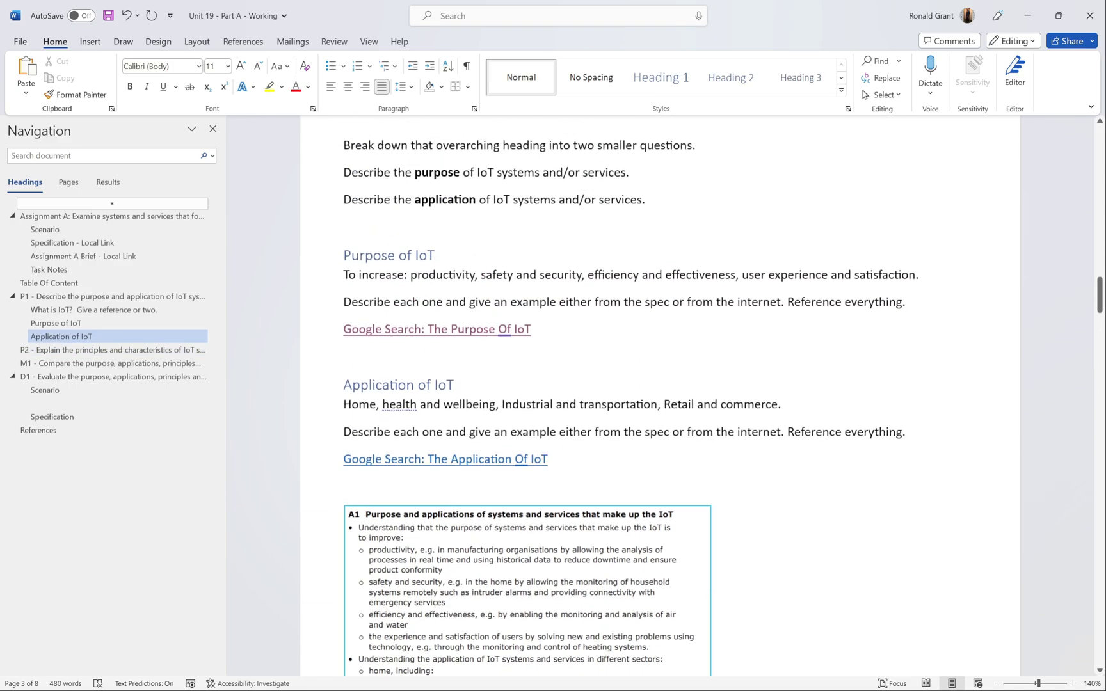